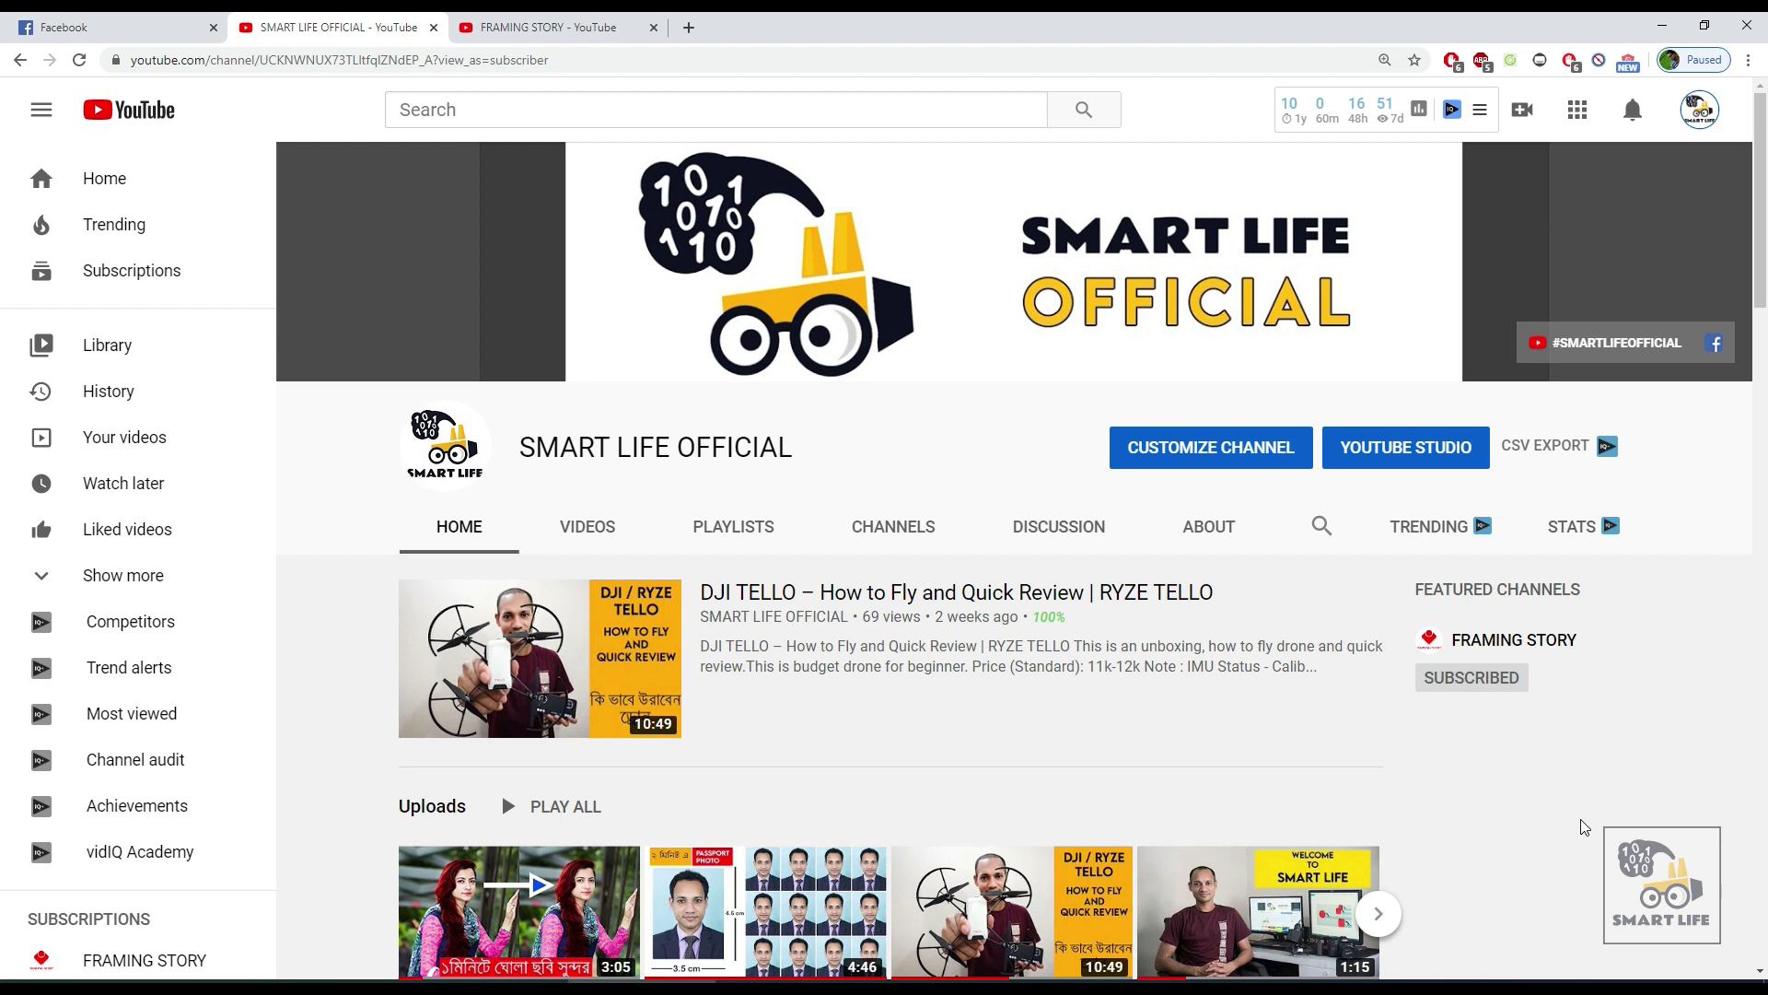
# Confirm in the Mavic Mini video's file properties that its frame size is 3840×2160
pyautogui.hotkey('ctrl', 'Tab')
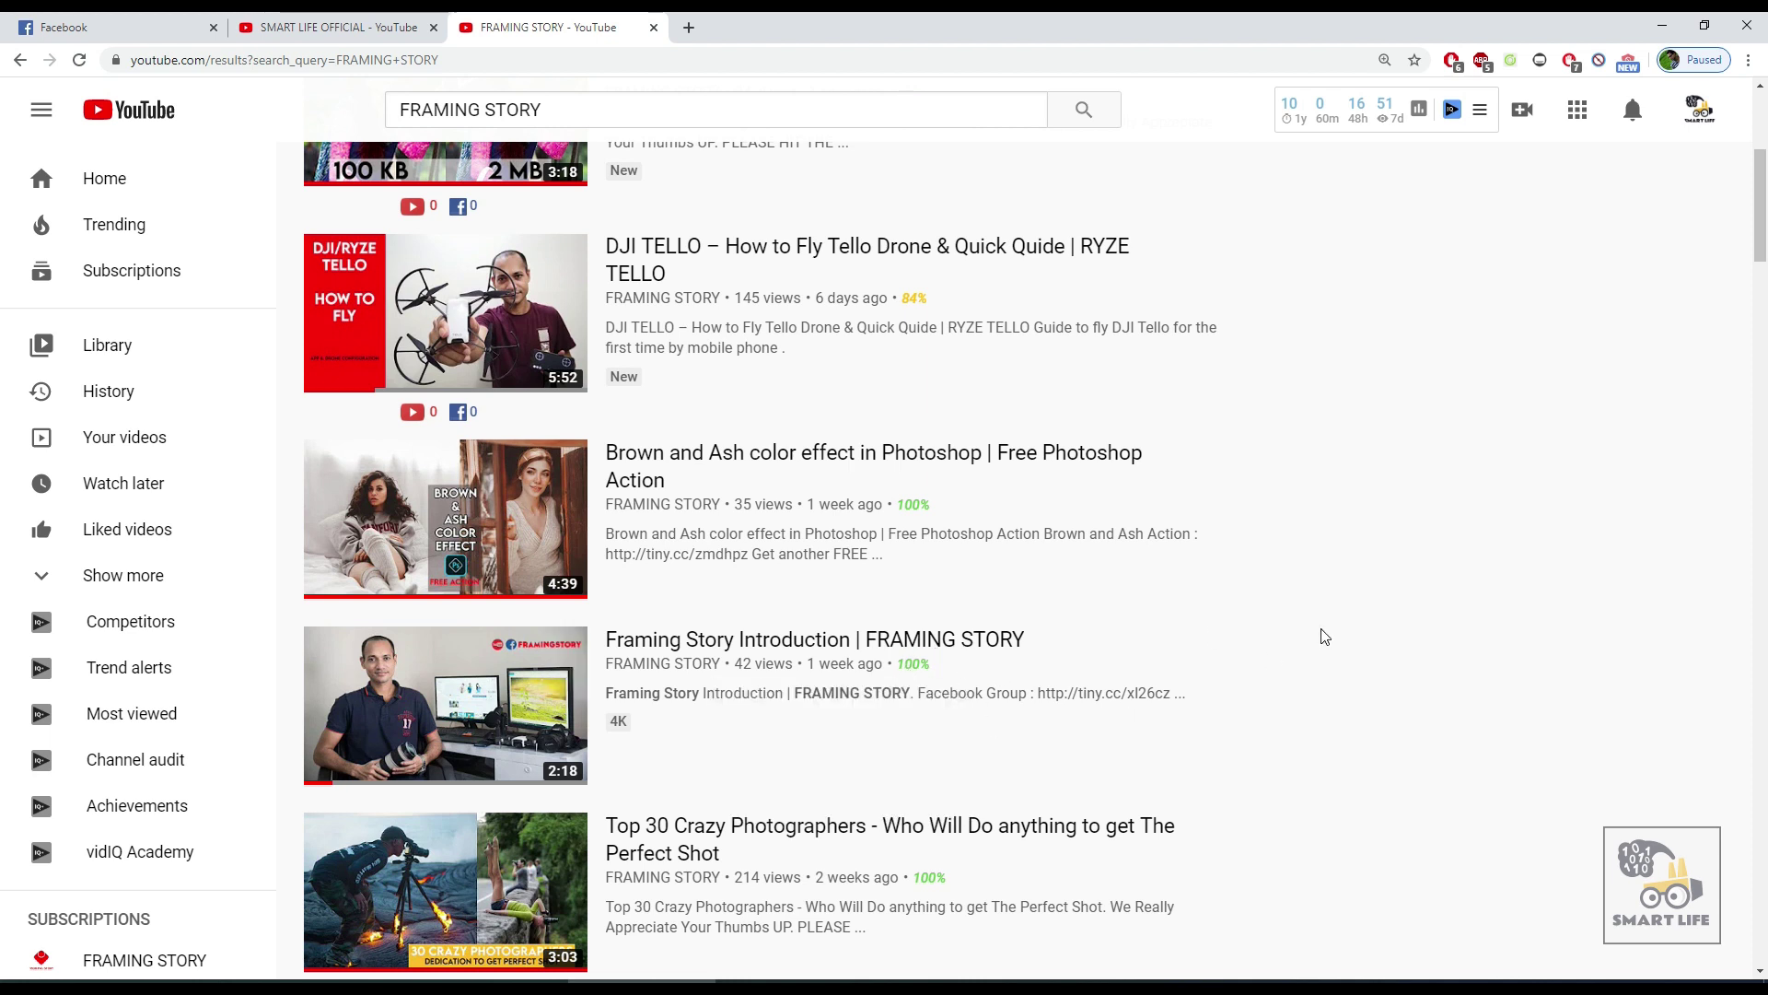
pyautogui.hotkey('ctrl', 'shift', 'Tab')
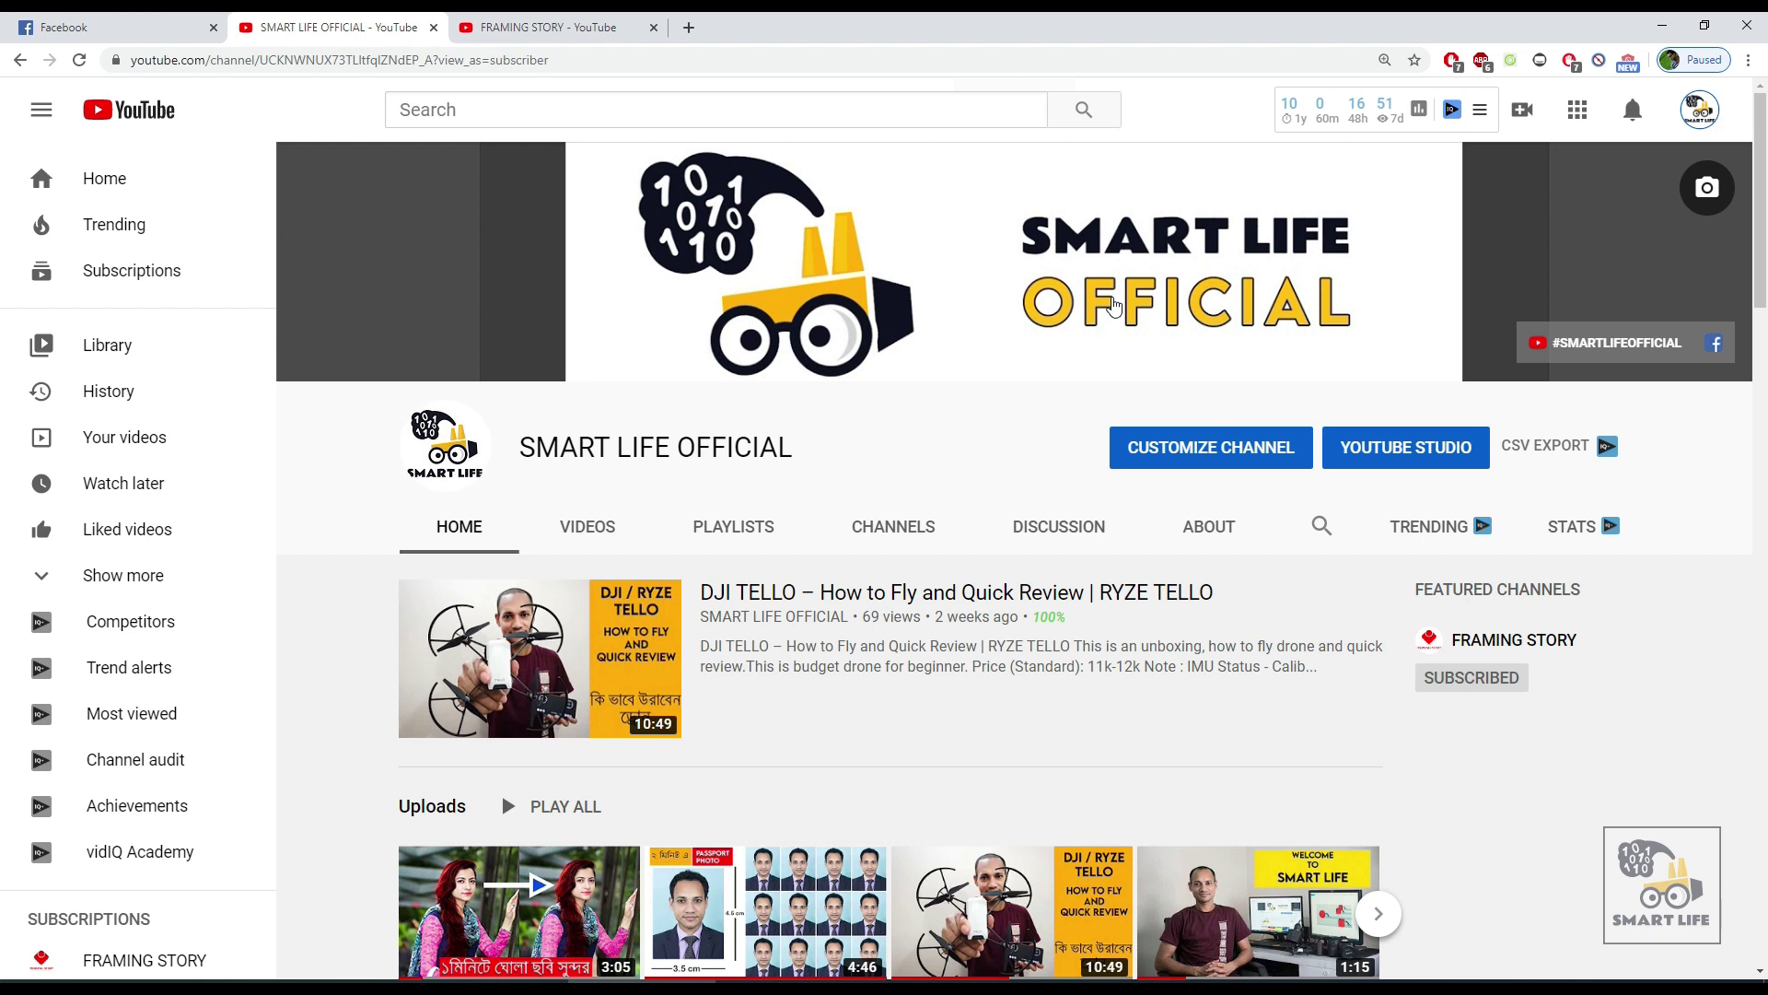
pyautogui.click(316, 970)
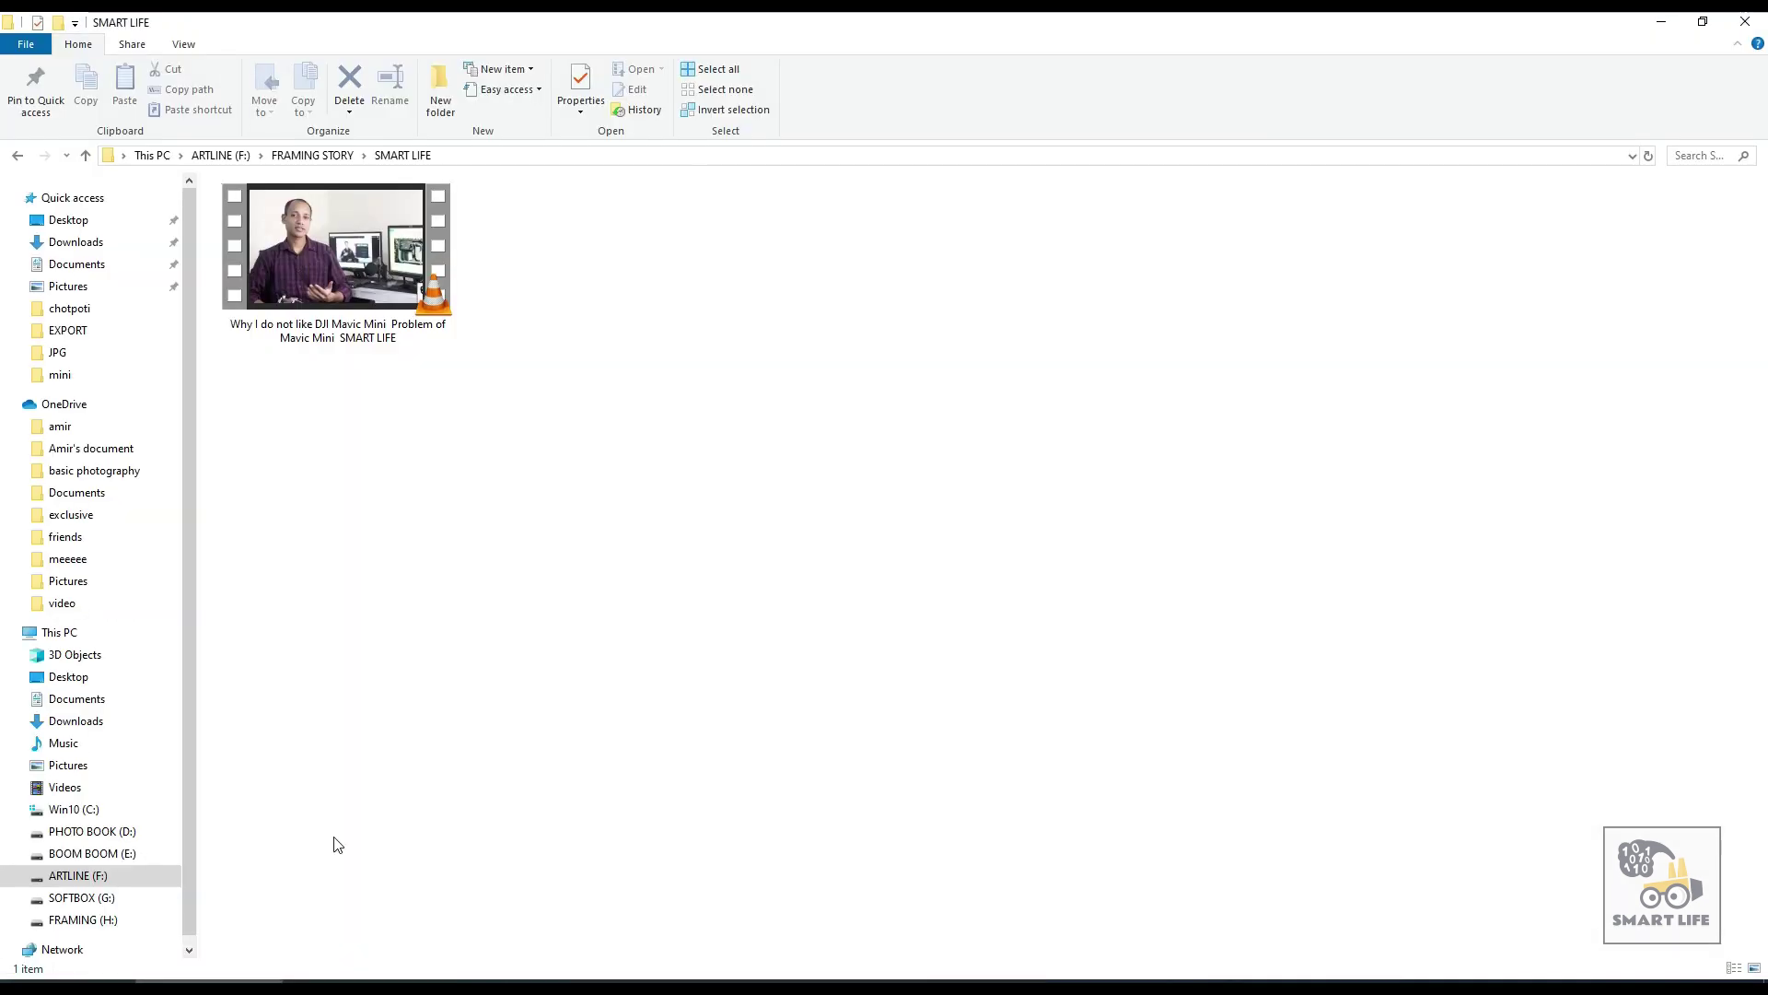
pyautogui.rightClick(411, 279)
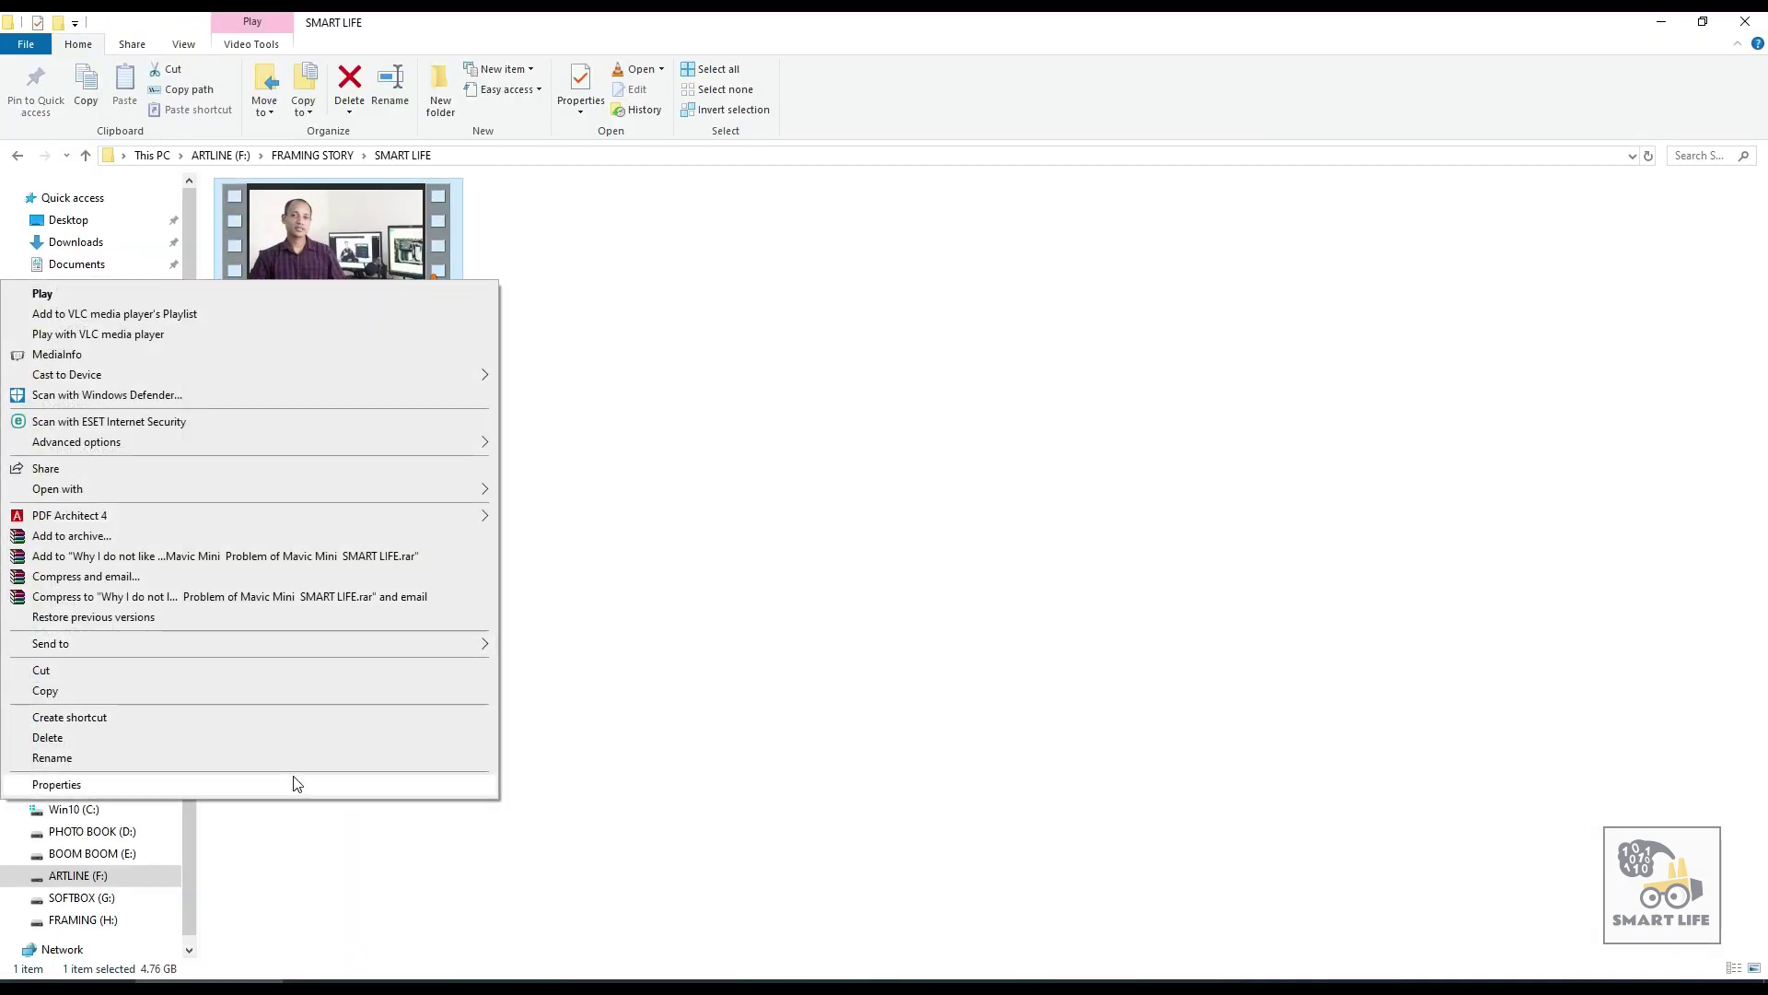
pyautogui.click(291, 782)
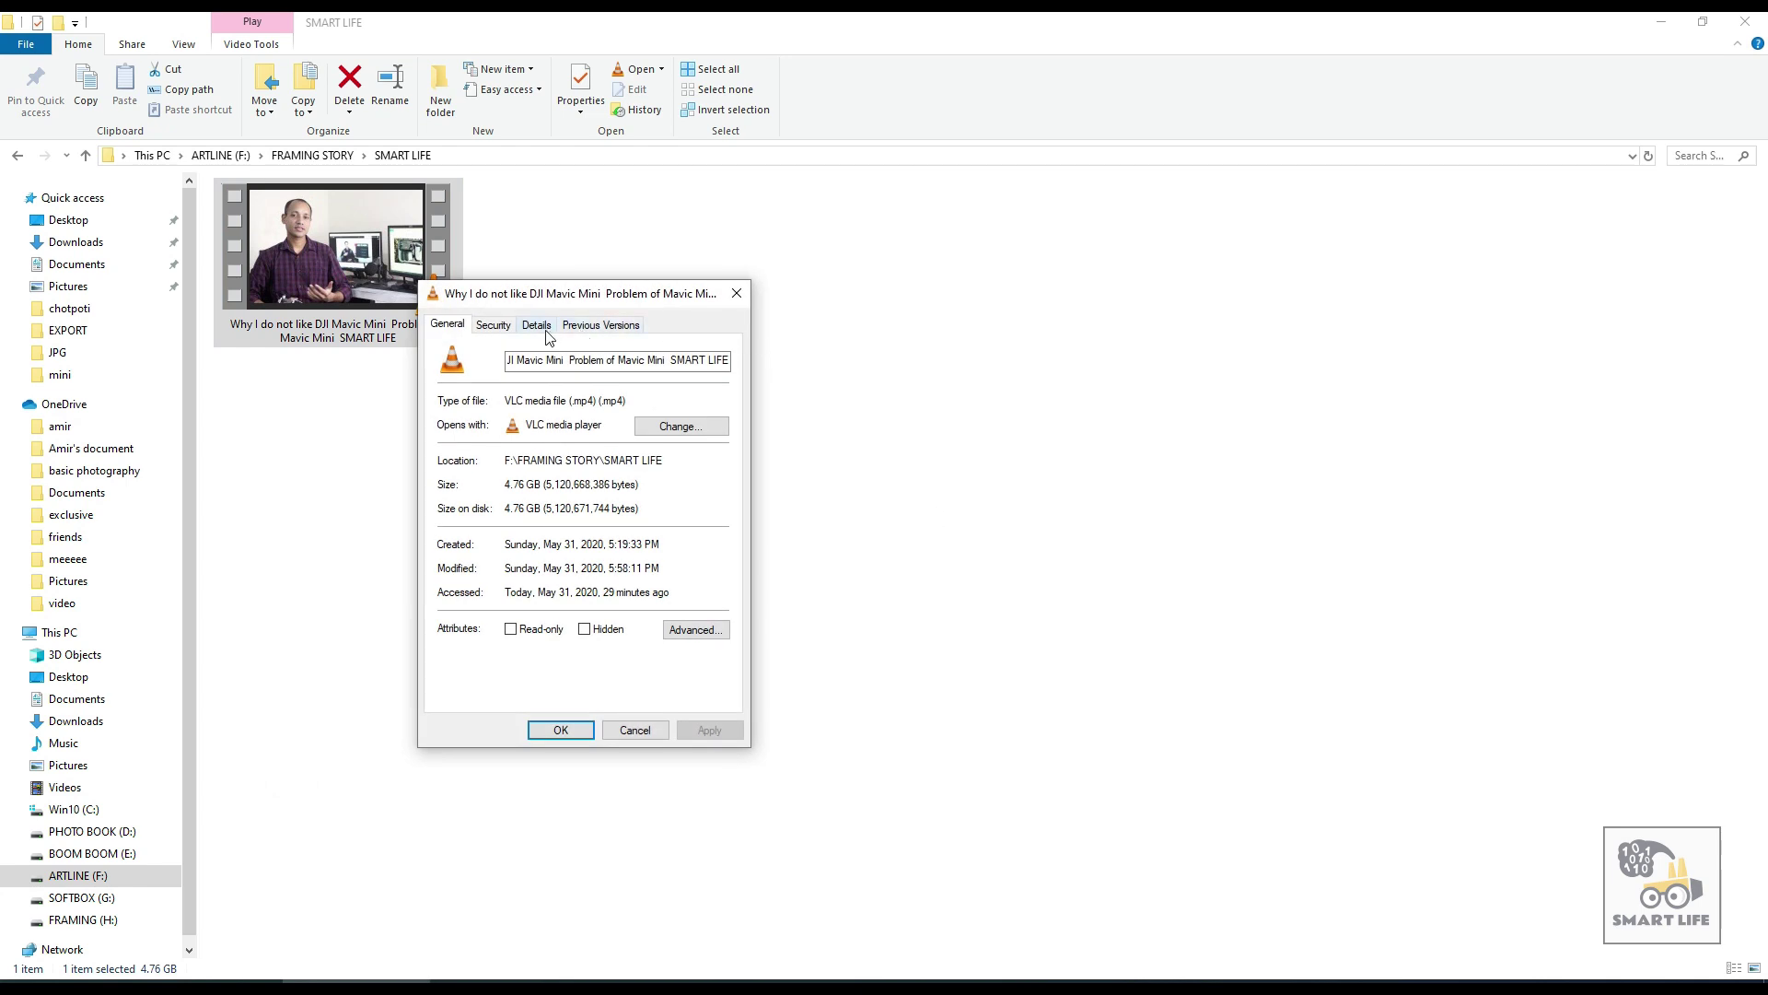
pyautogui.click(540, 326)
pyautogui.moveTo(586, 294); pyautogui.dragTo(945, 245)
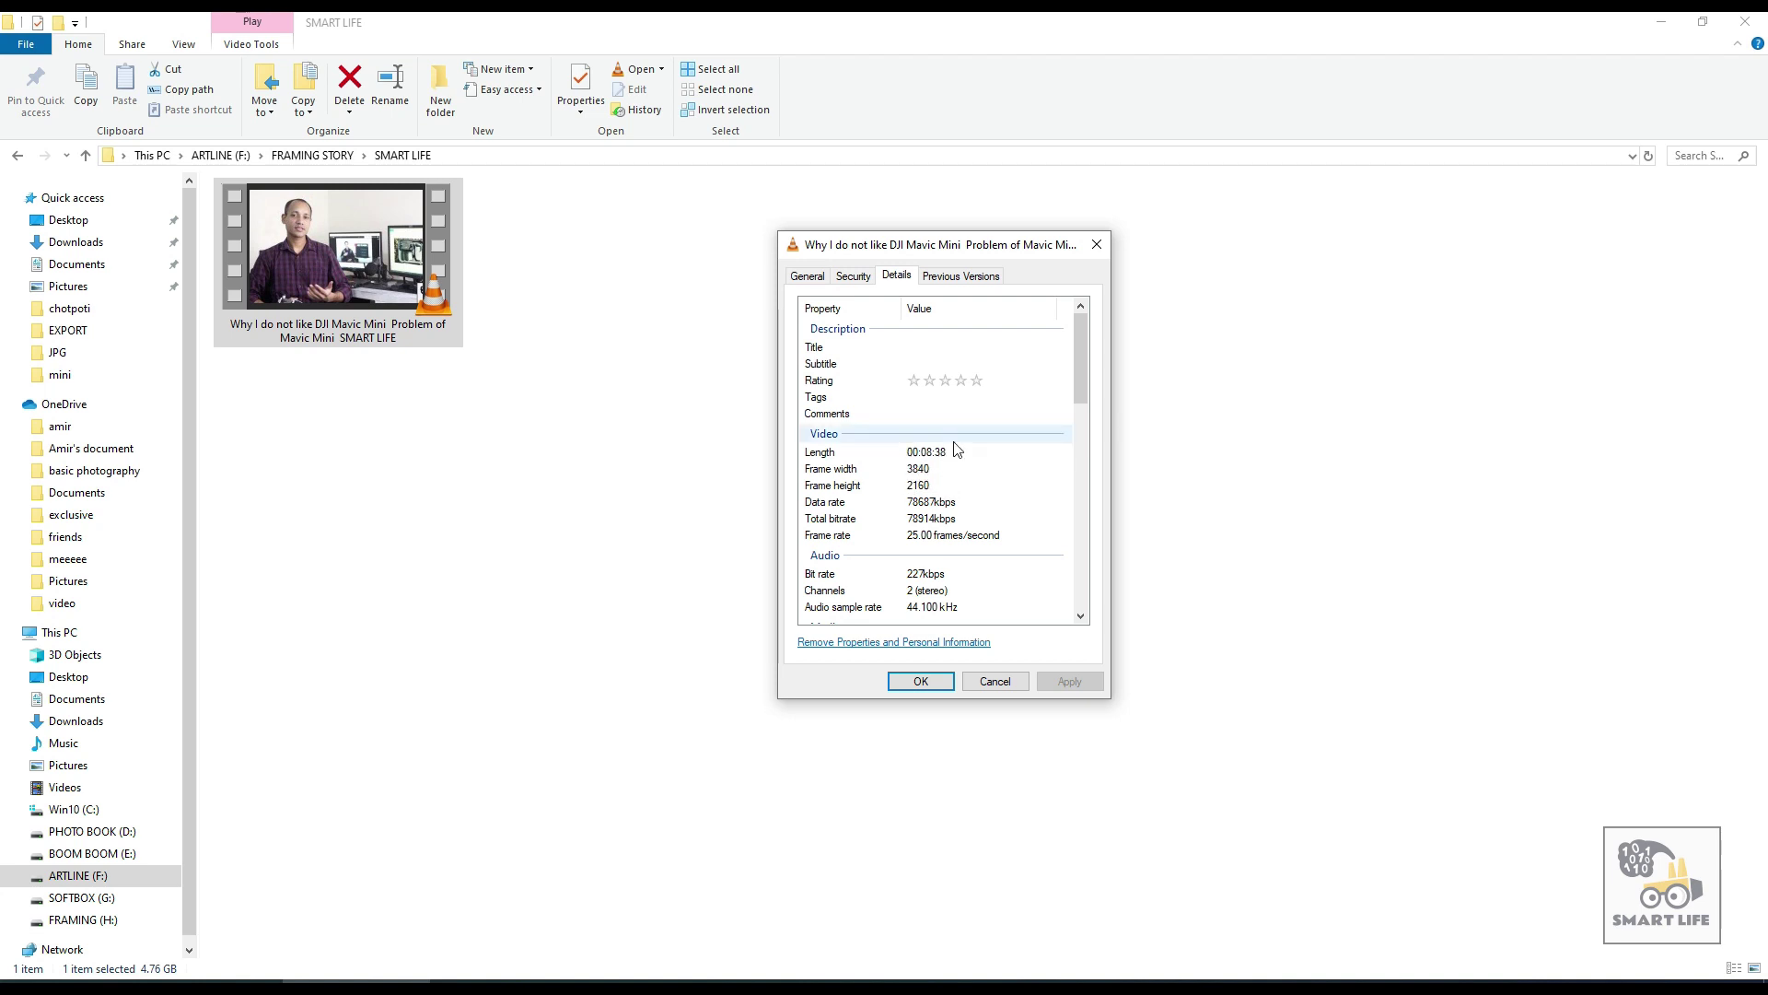
pyautogui.click(922, 682)
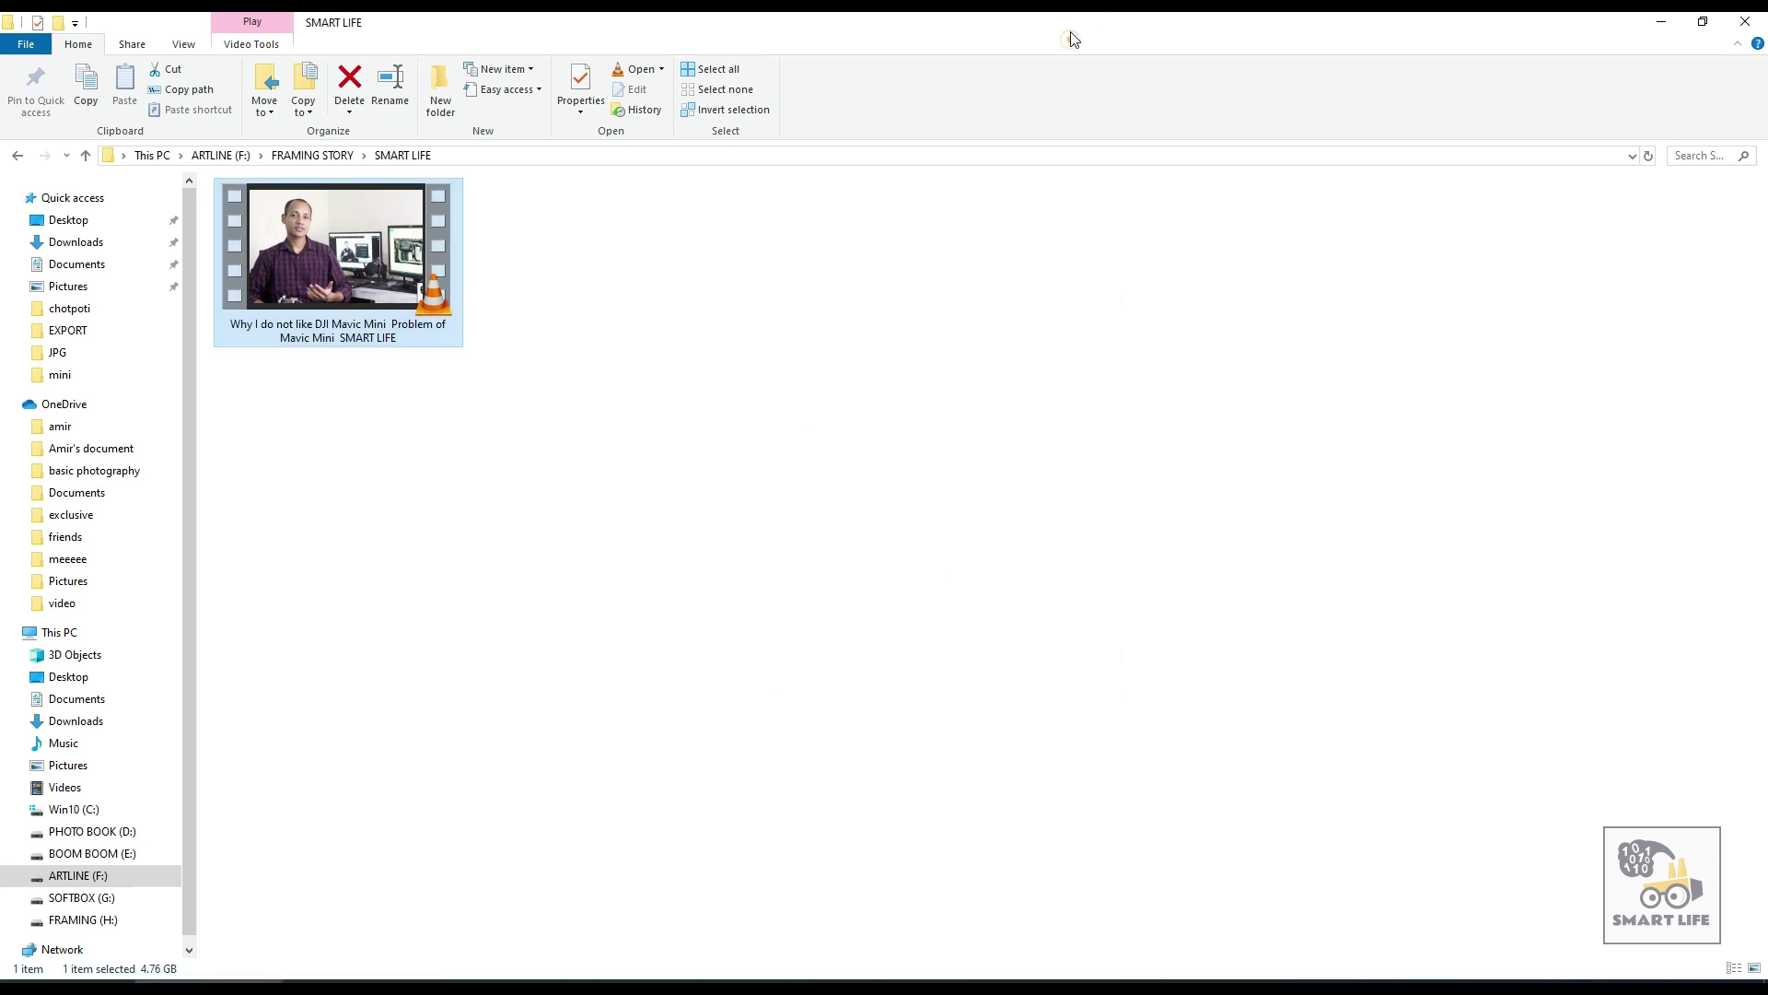
# Start a new video upload and drop the Mavic Mini file from the folder into it
pyautogui.moveTo(1072, 39); pyautogui.dragTo(1407, 391)
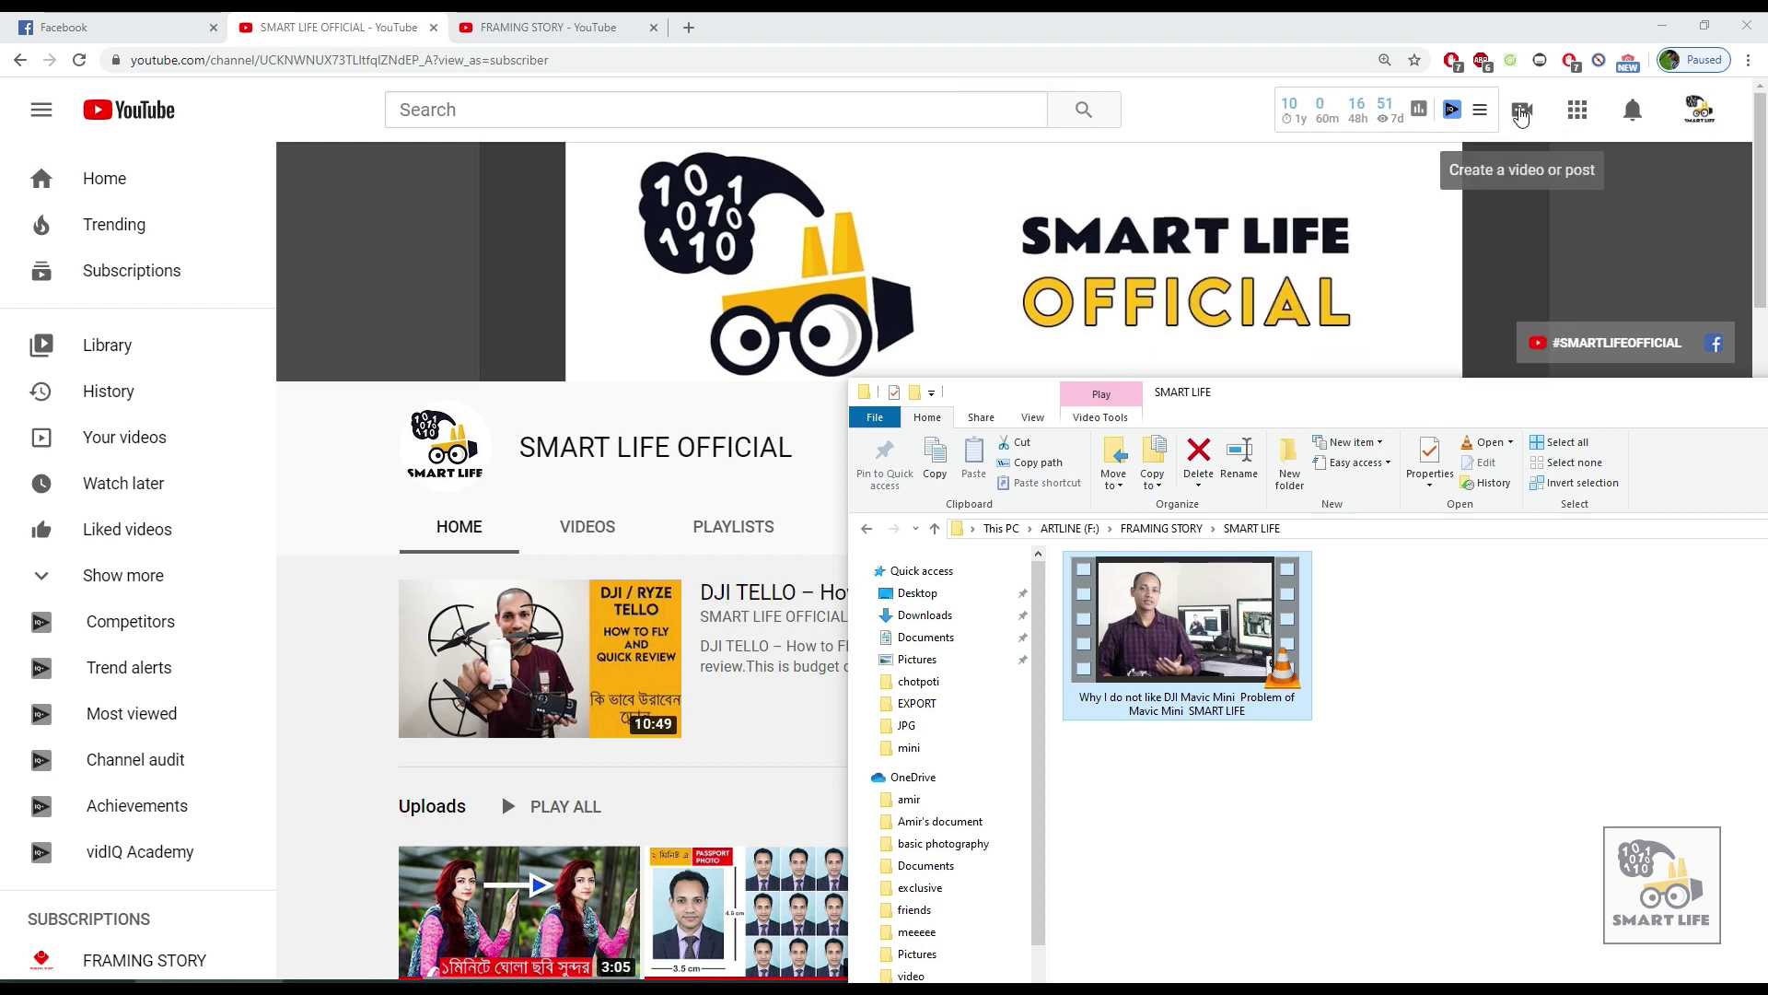
pyautogui.click(1520, 116)
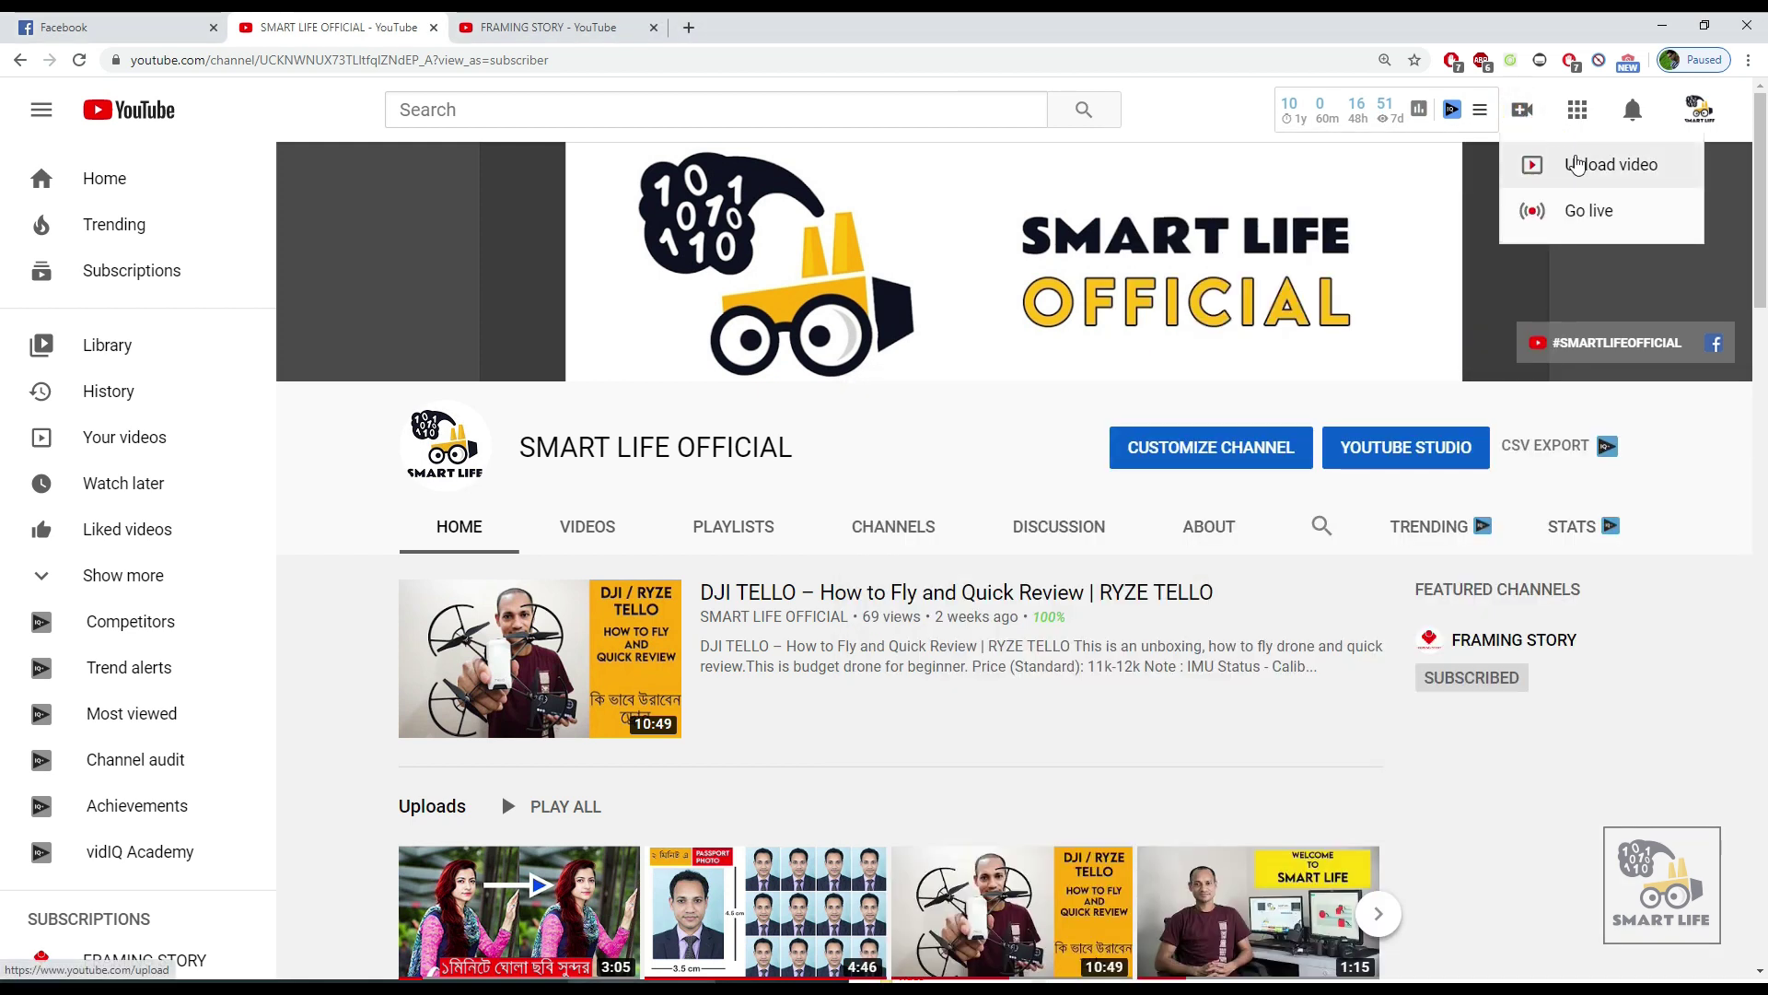
pyautogui.click(1578, 163)
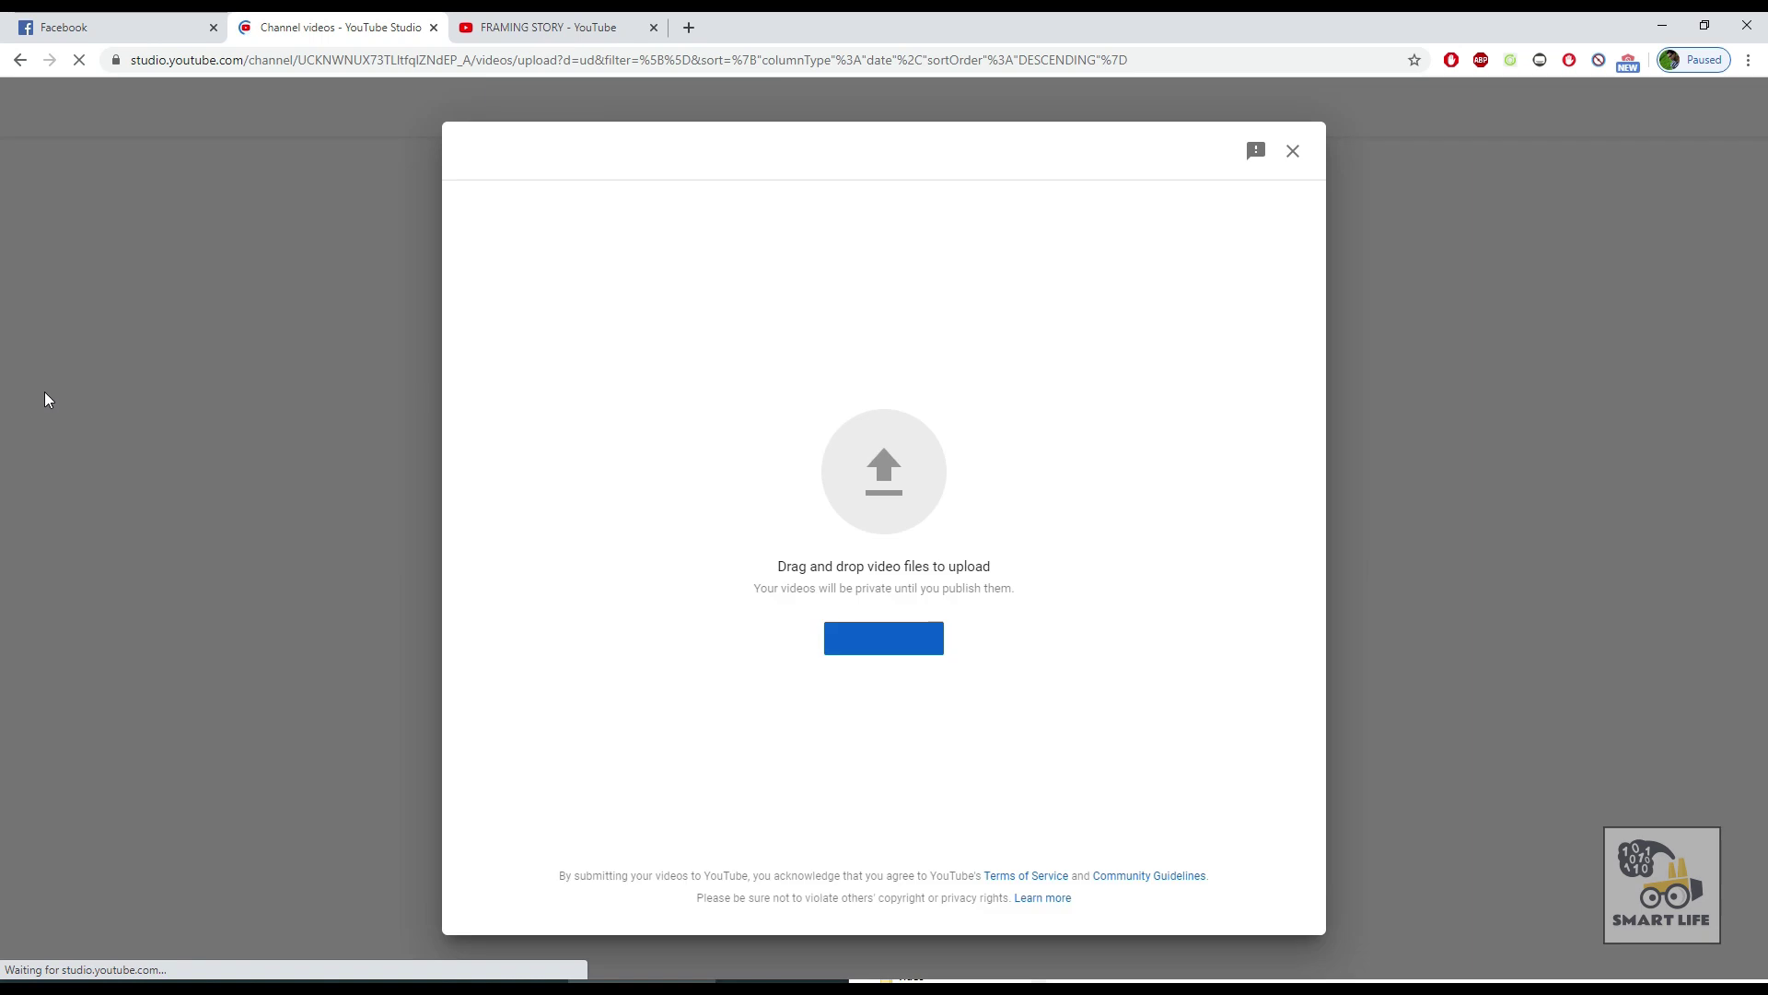
pyautogui.moveTo(1339, 396); pyautogui.dragTo(1697, 413)
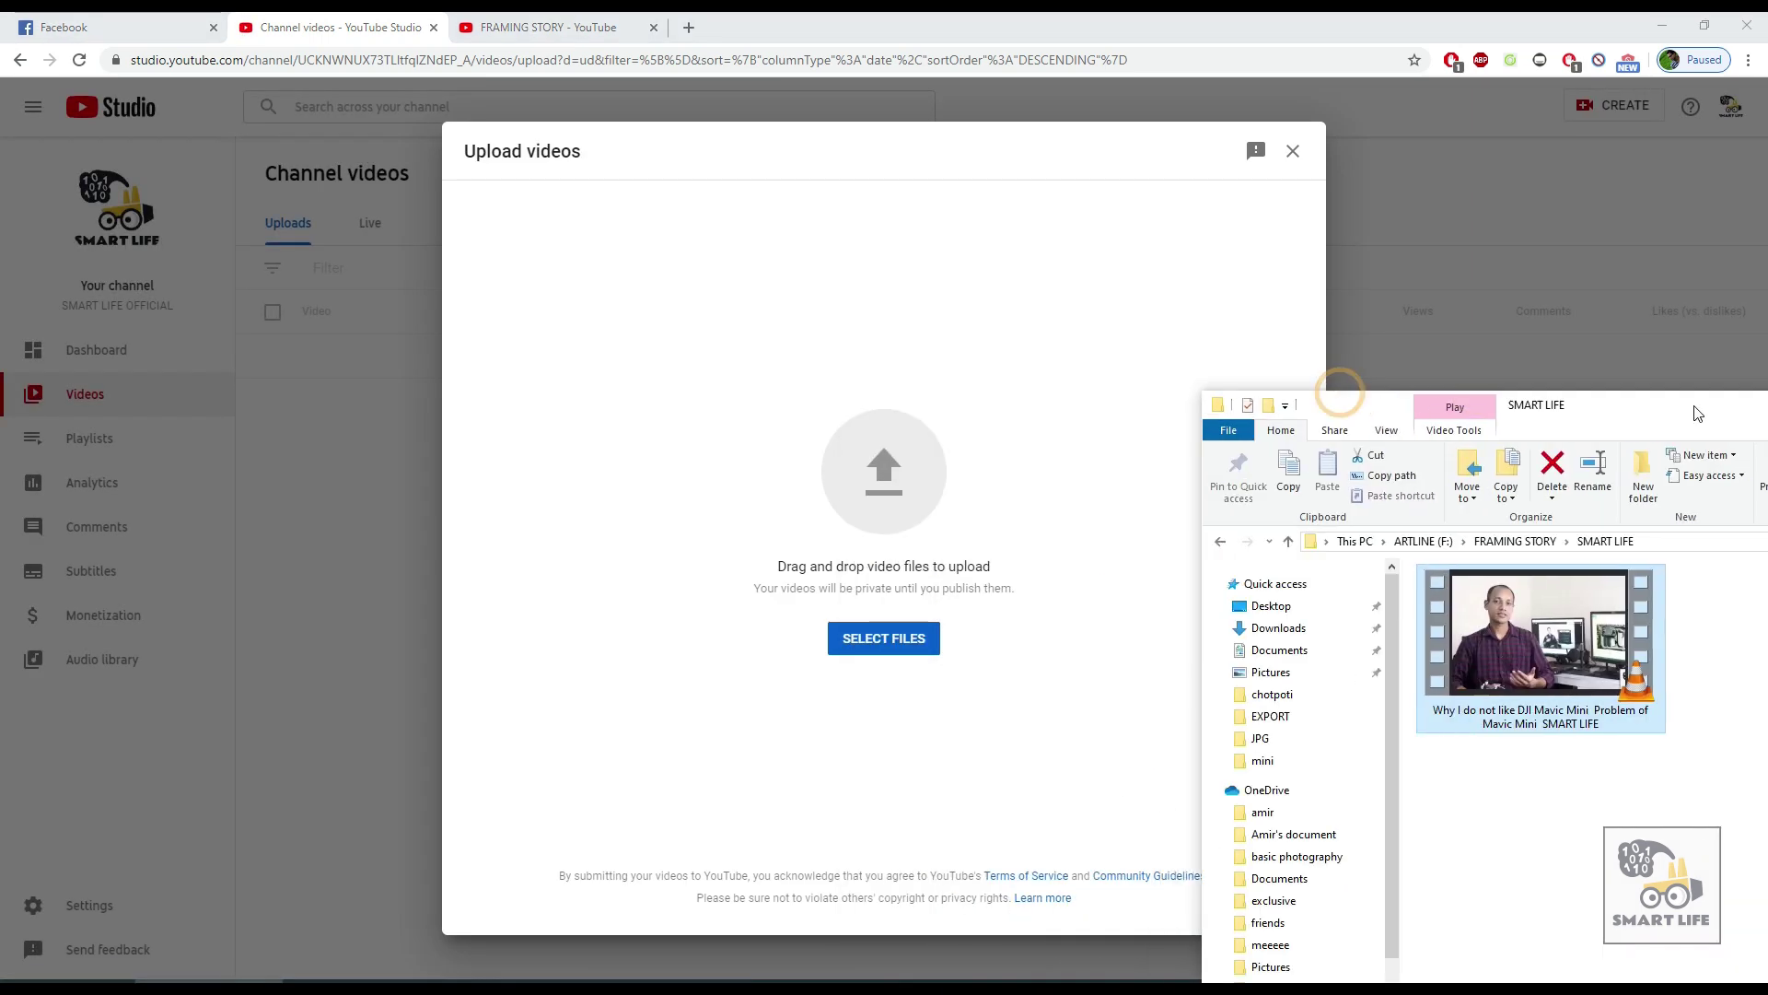
pyautogui.moveTo(1547, 629); pyautogui.dragTo(927, 496)
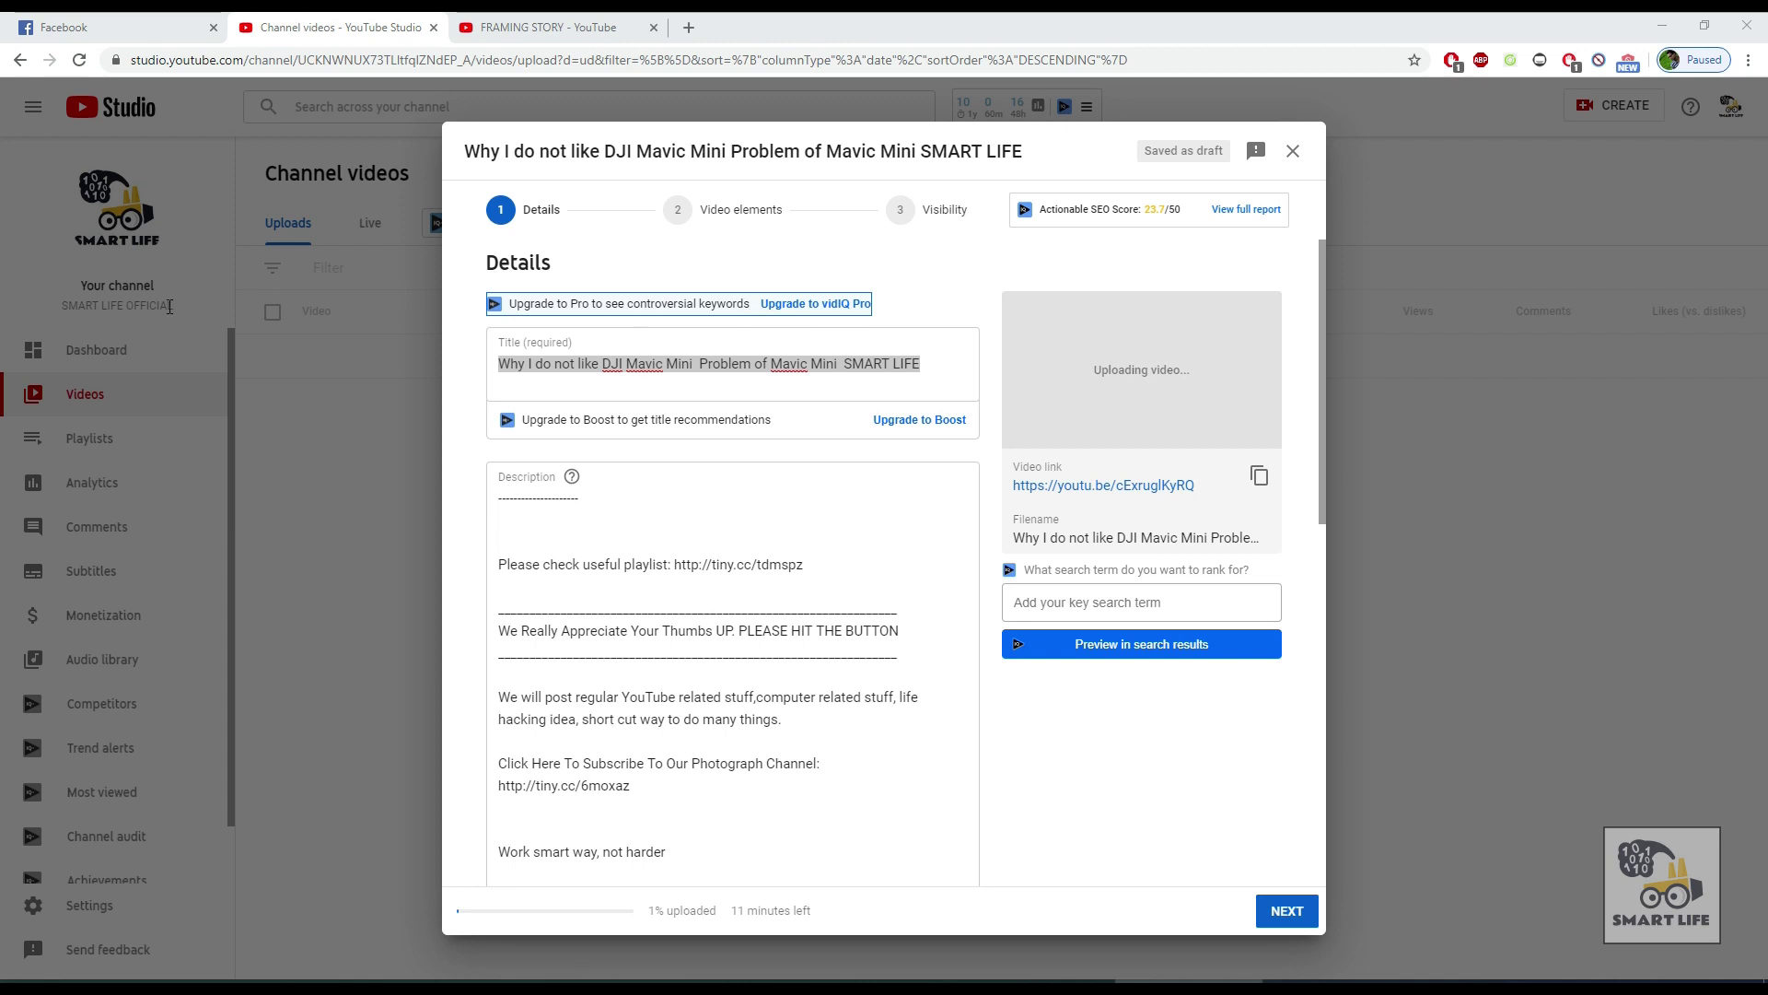
# Paste the separated title into the title field and as the description's first line
pyautogui.click(849, 362)
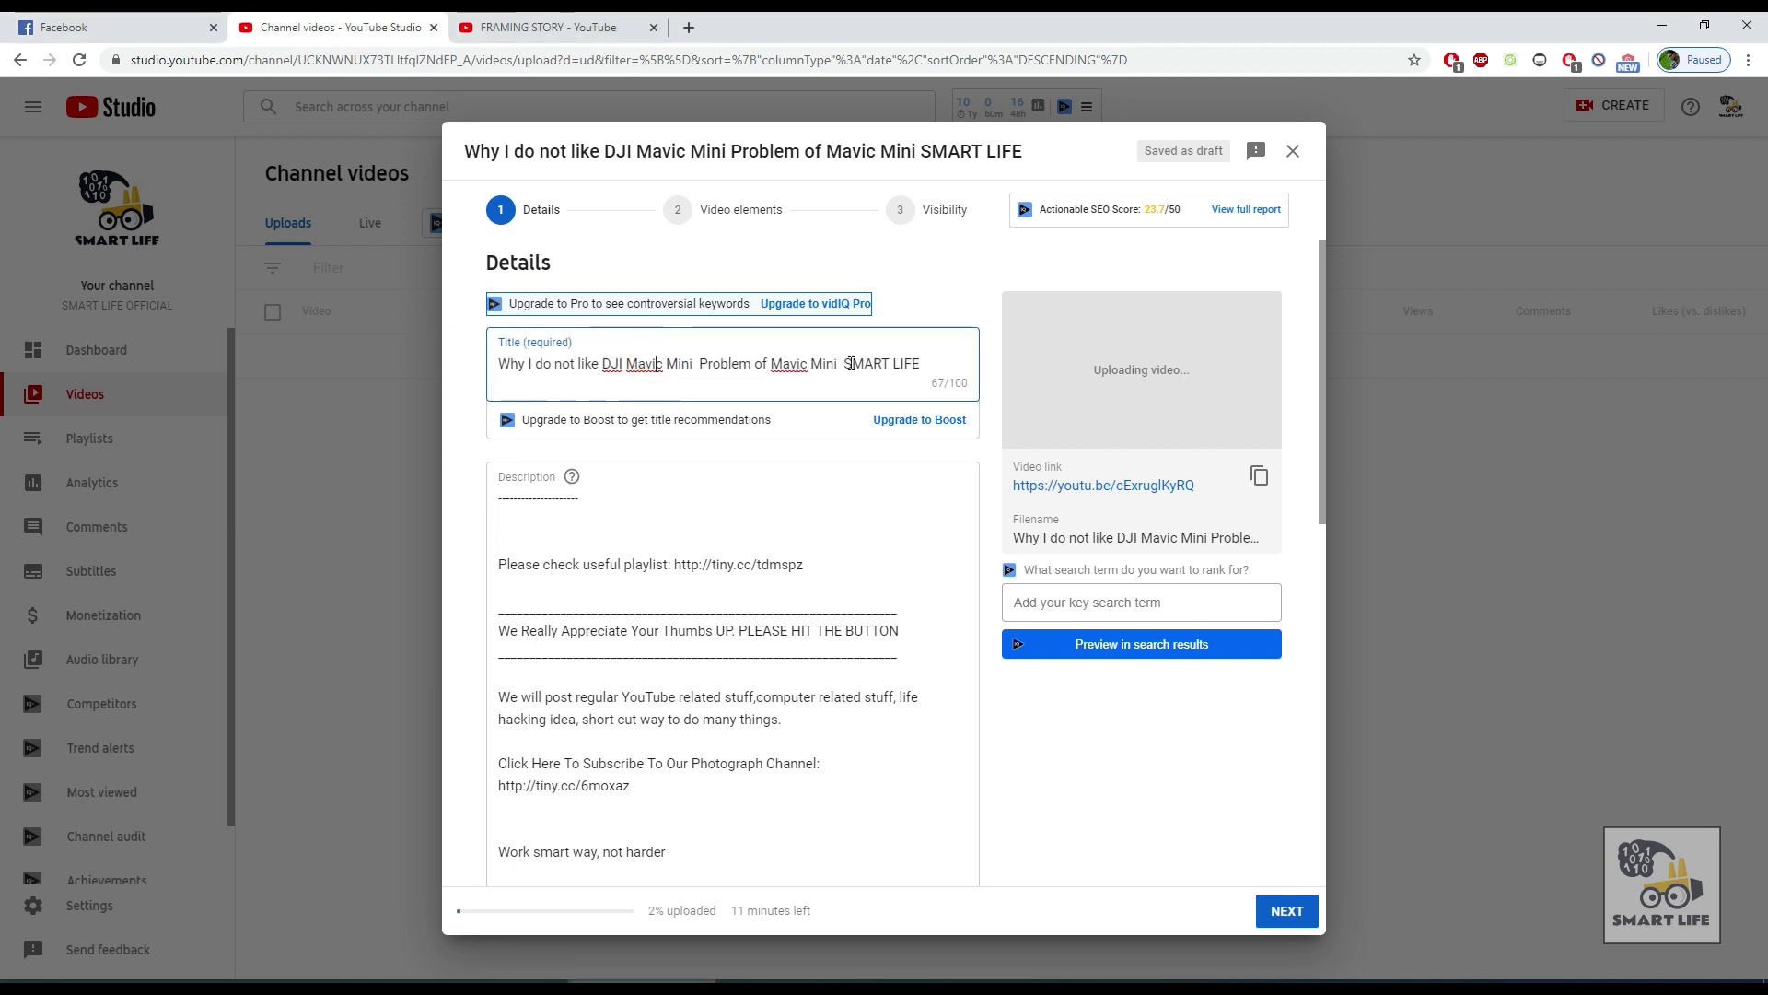
pyautogui.moveTo(923, 363); pyautogui.dragTo(485, 375)
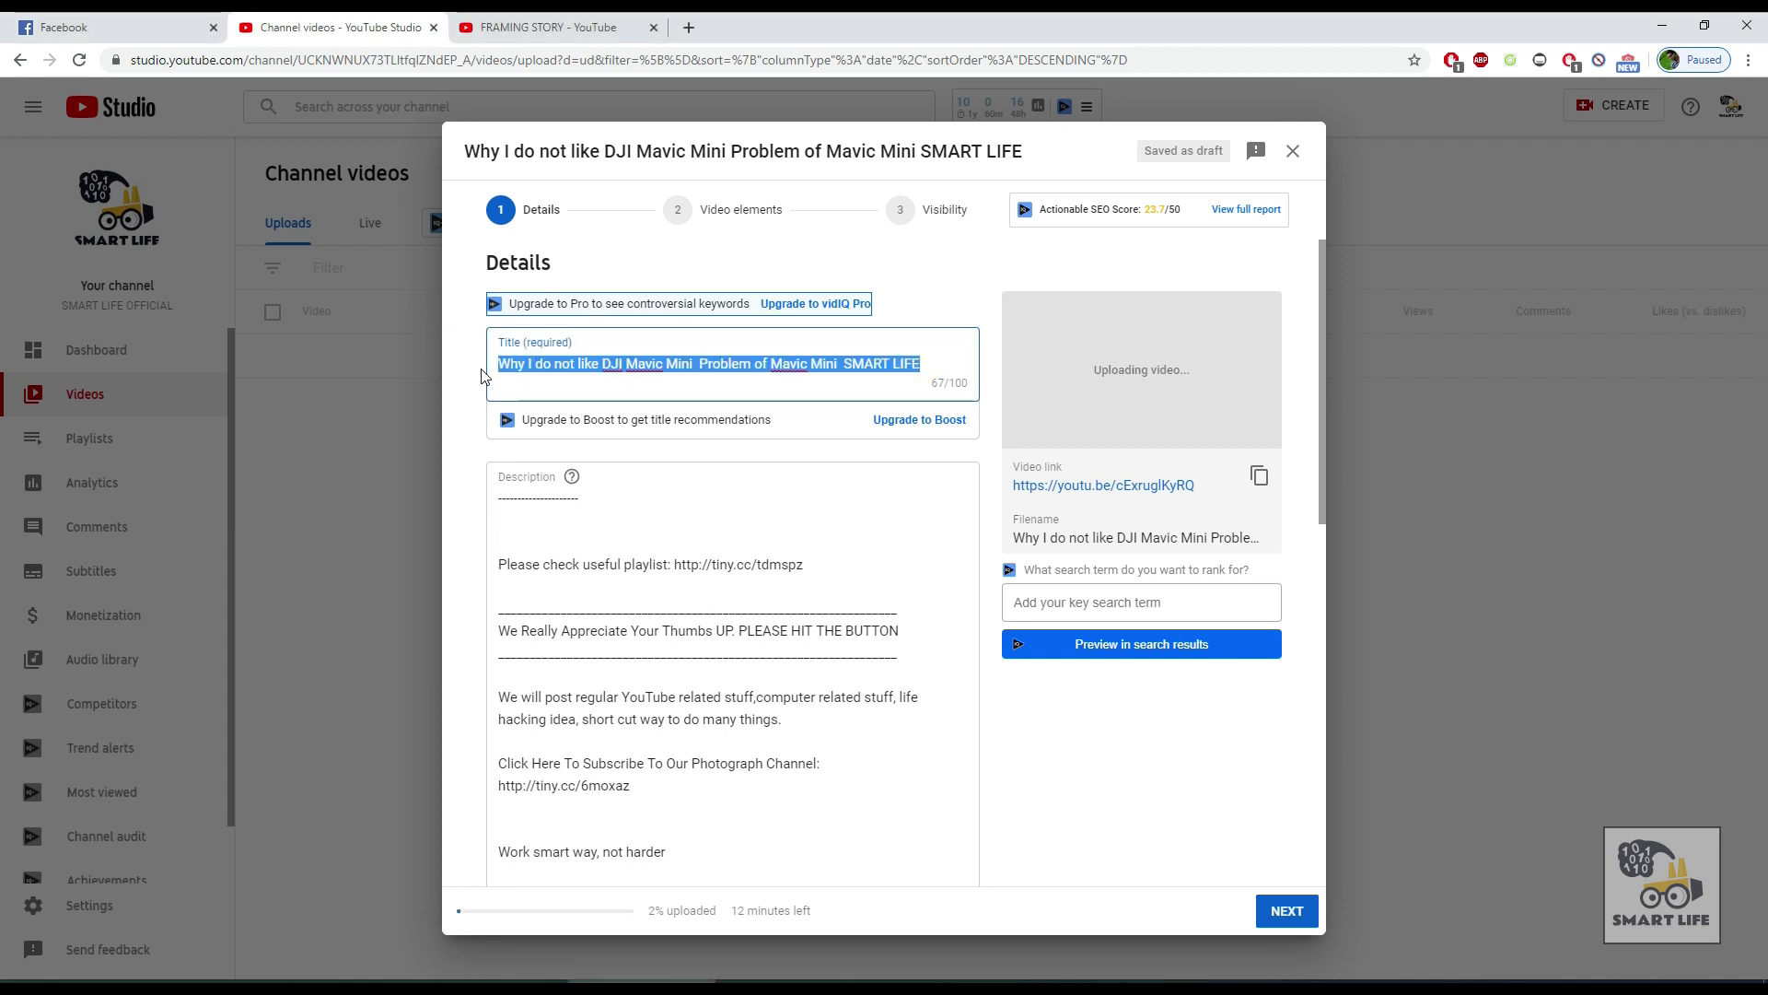
pyautogui.write('Why I do not like DJI Mavic Mini | Problem of Mavic Mini | SMART LIFE')
pyautogui.click(591, 526)
pyautogui.moveTo(601, 502); pyautogui.dragTo(471, 498)
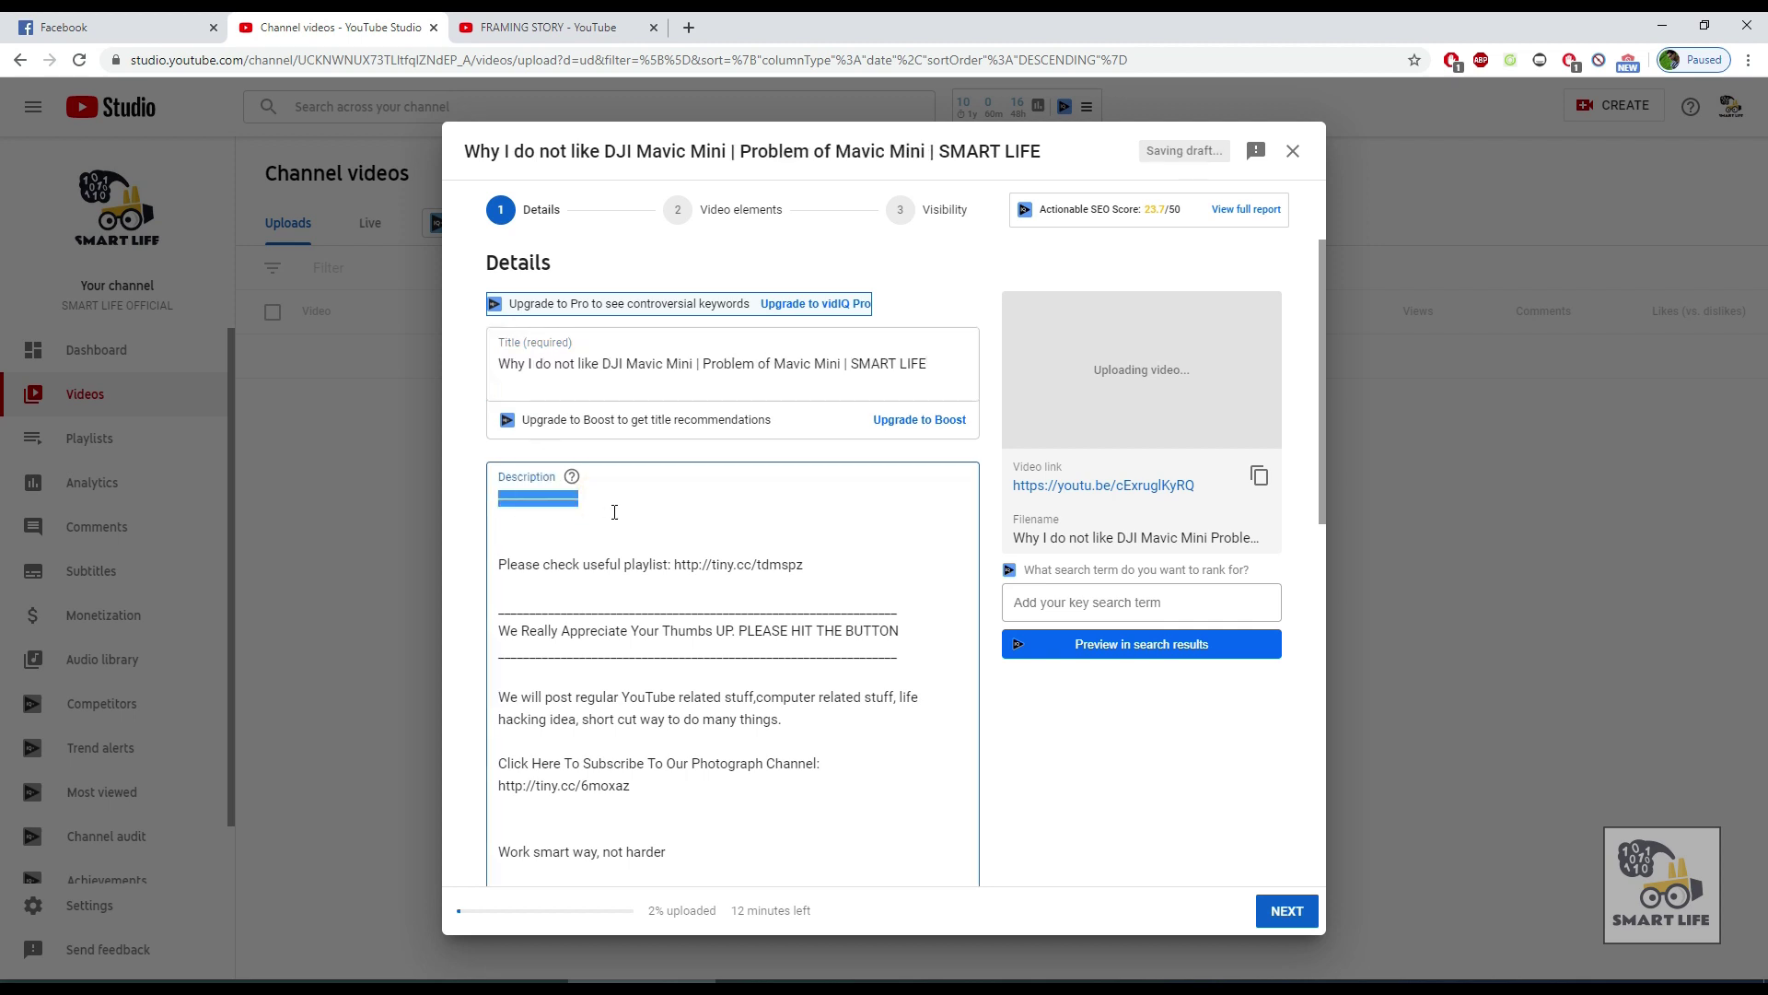
pyautogui.write('Why I do not like DJI Mavic Mini | Problem of Mavic Mini | SMART LIFE')
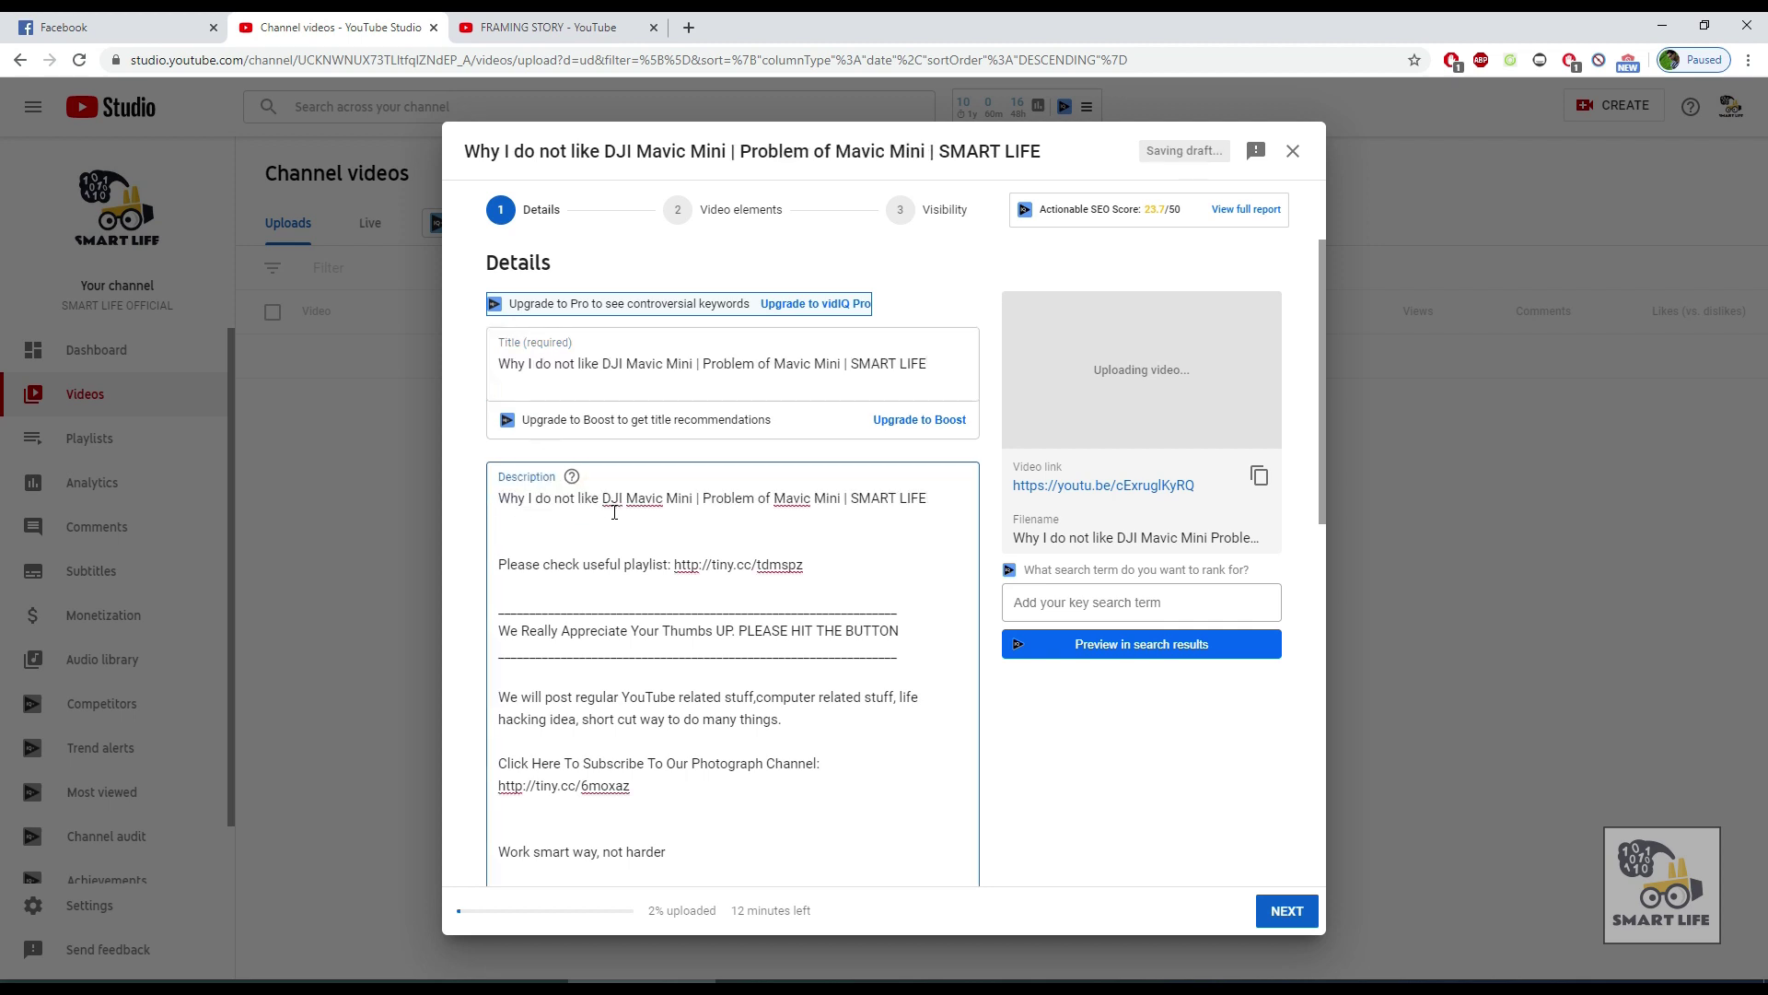
pyautogui.scroll(-4, 772, 508)
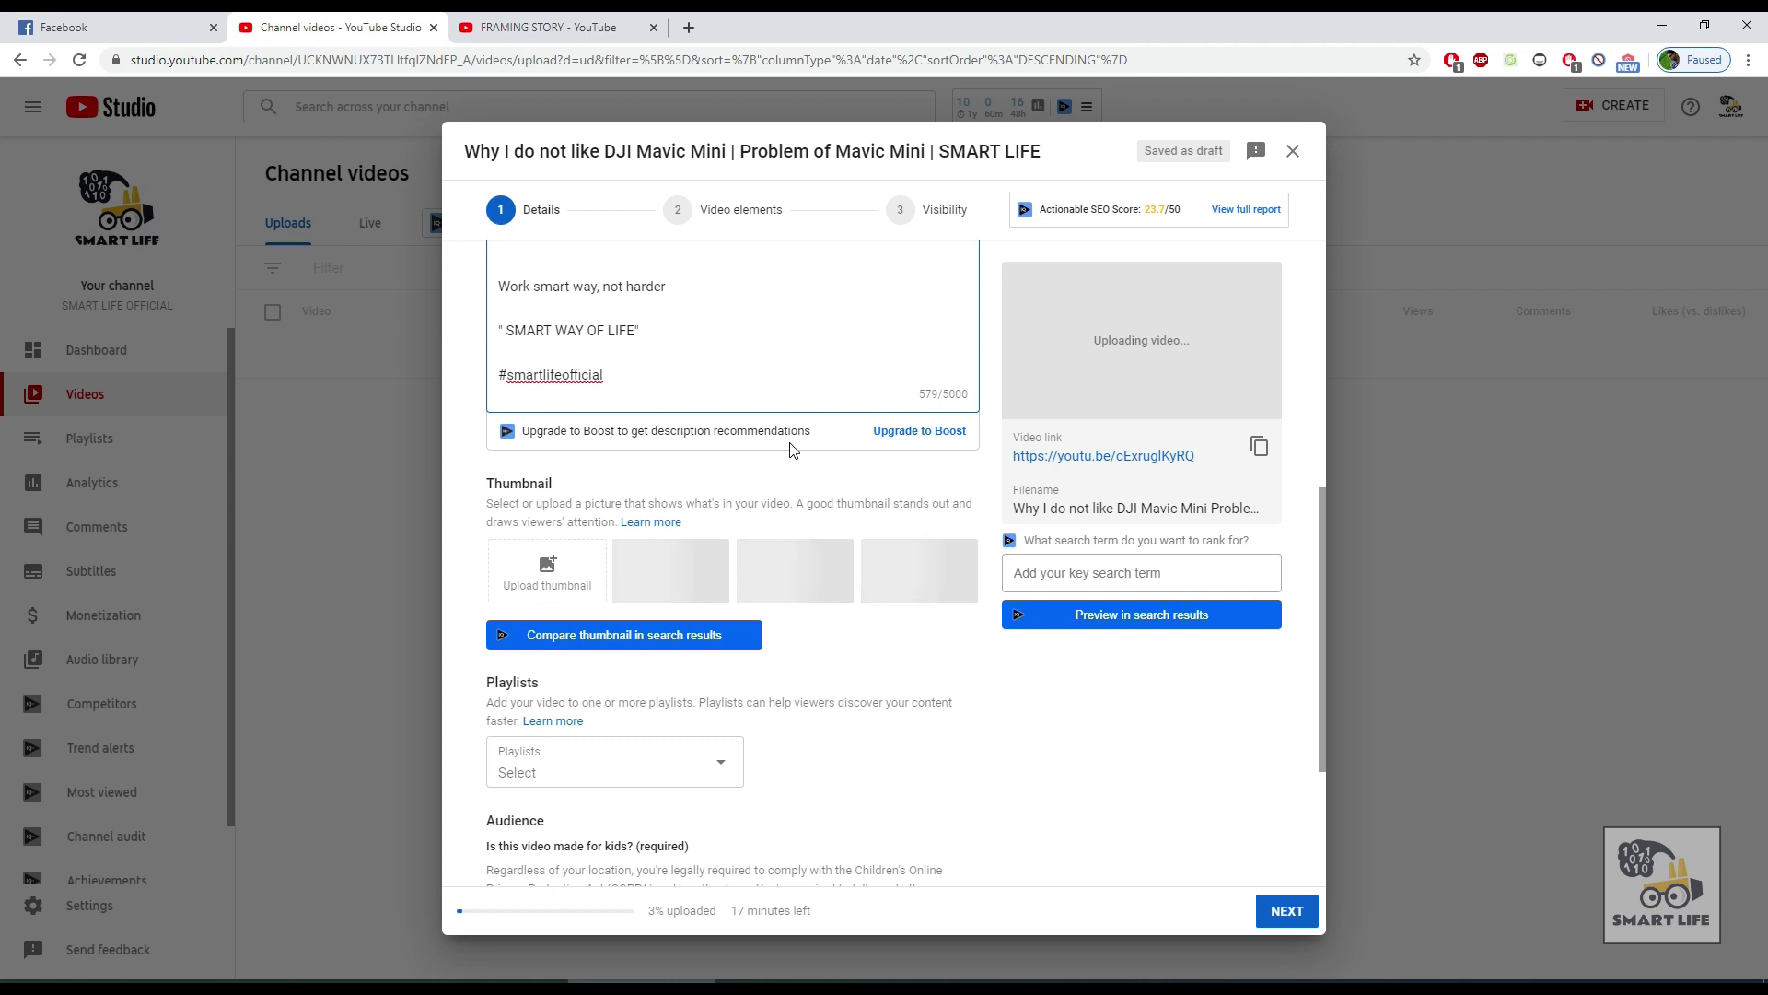
pyautogui.scroll(-2, 793, 450)
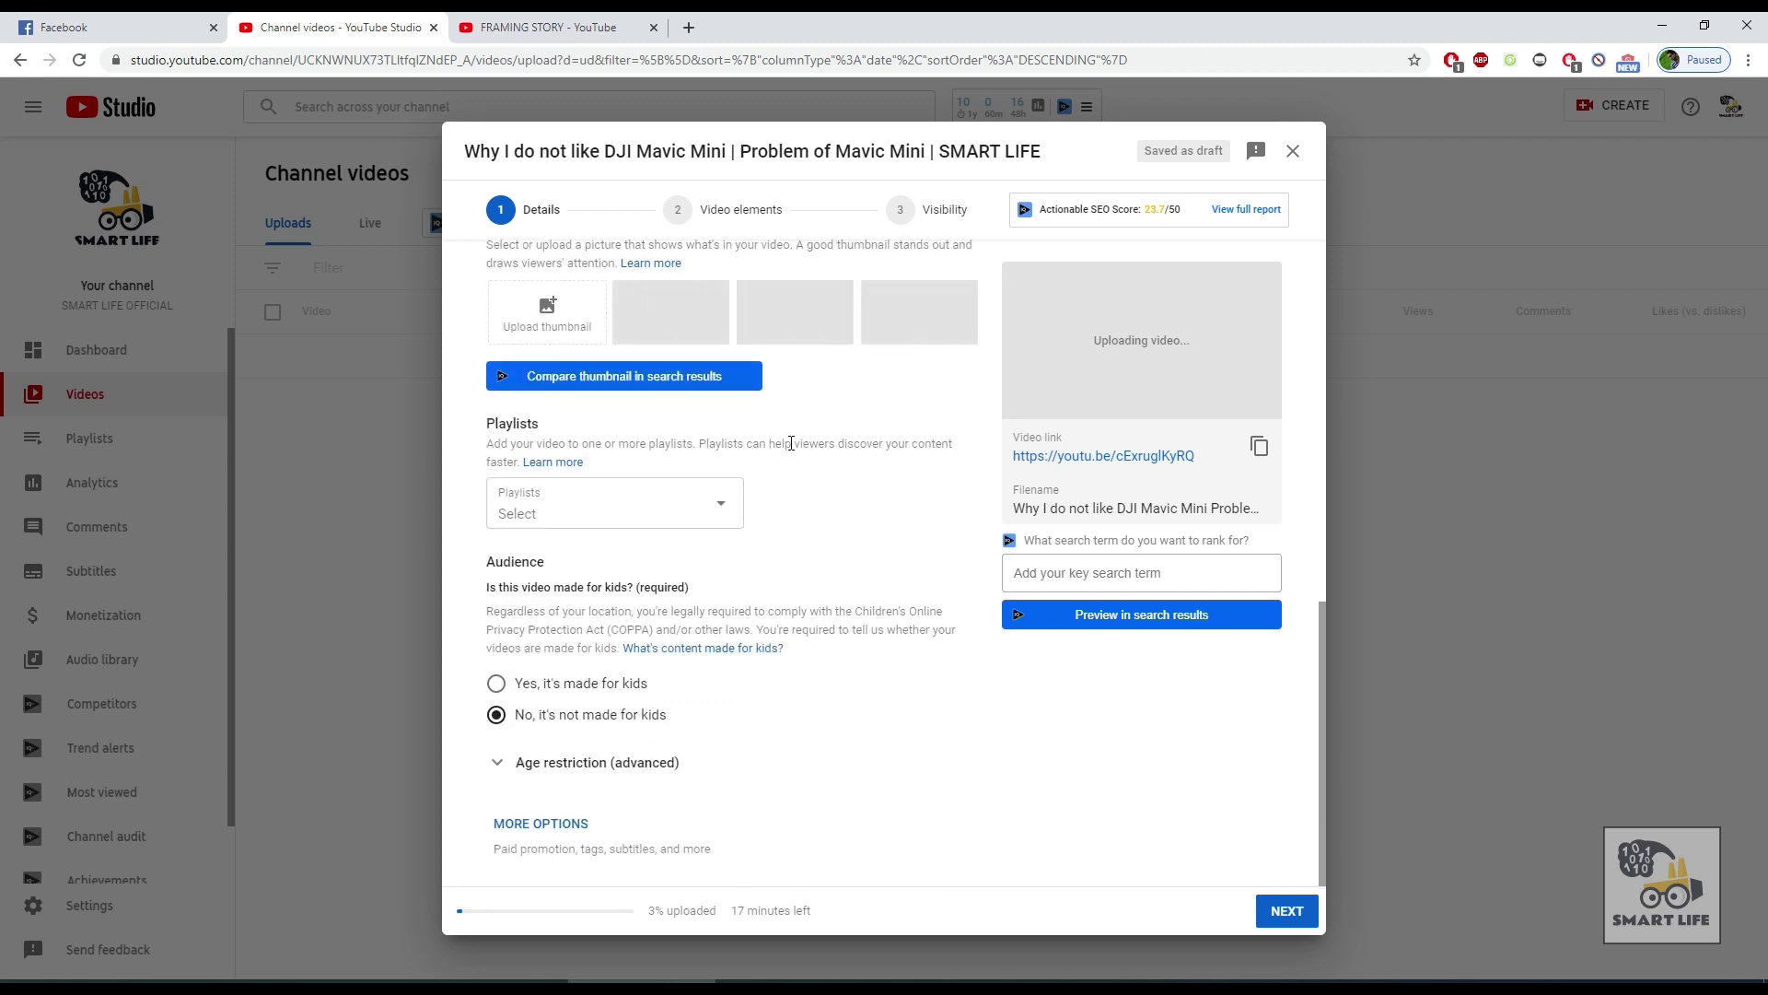
pyautogui.scroll(6, 759, 598)
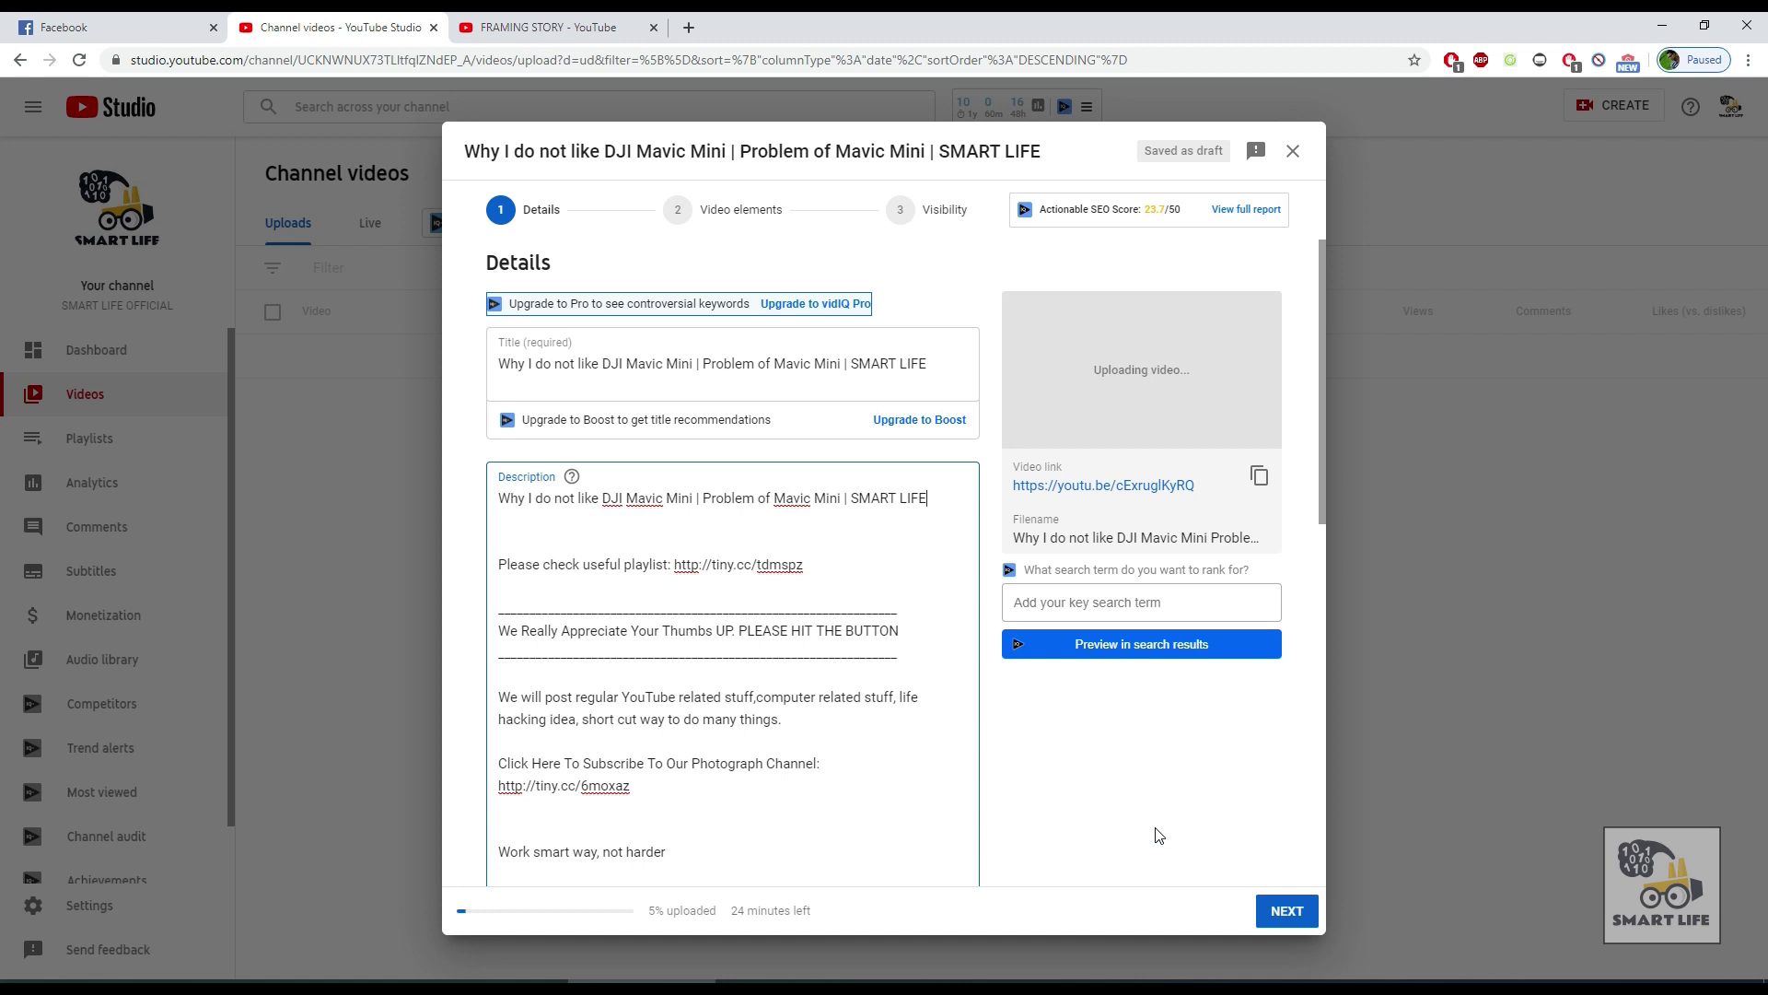
# Advance past the details and video elements steps and publish the video as Public
pyautogui.click(1286, 912)
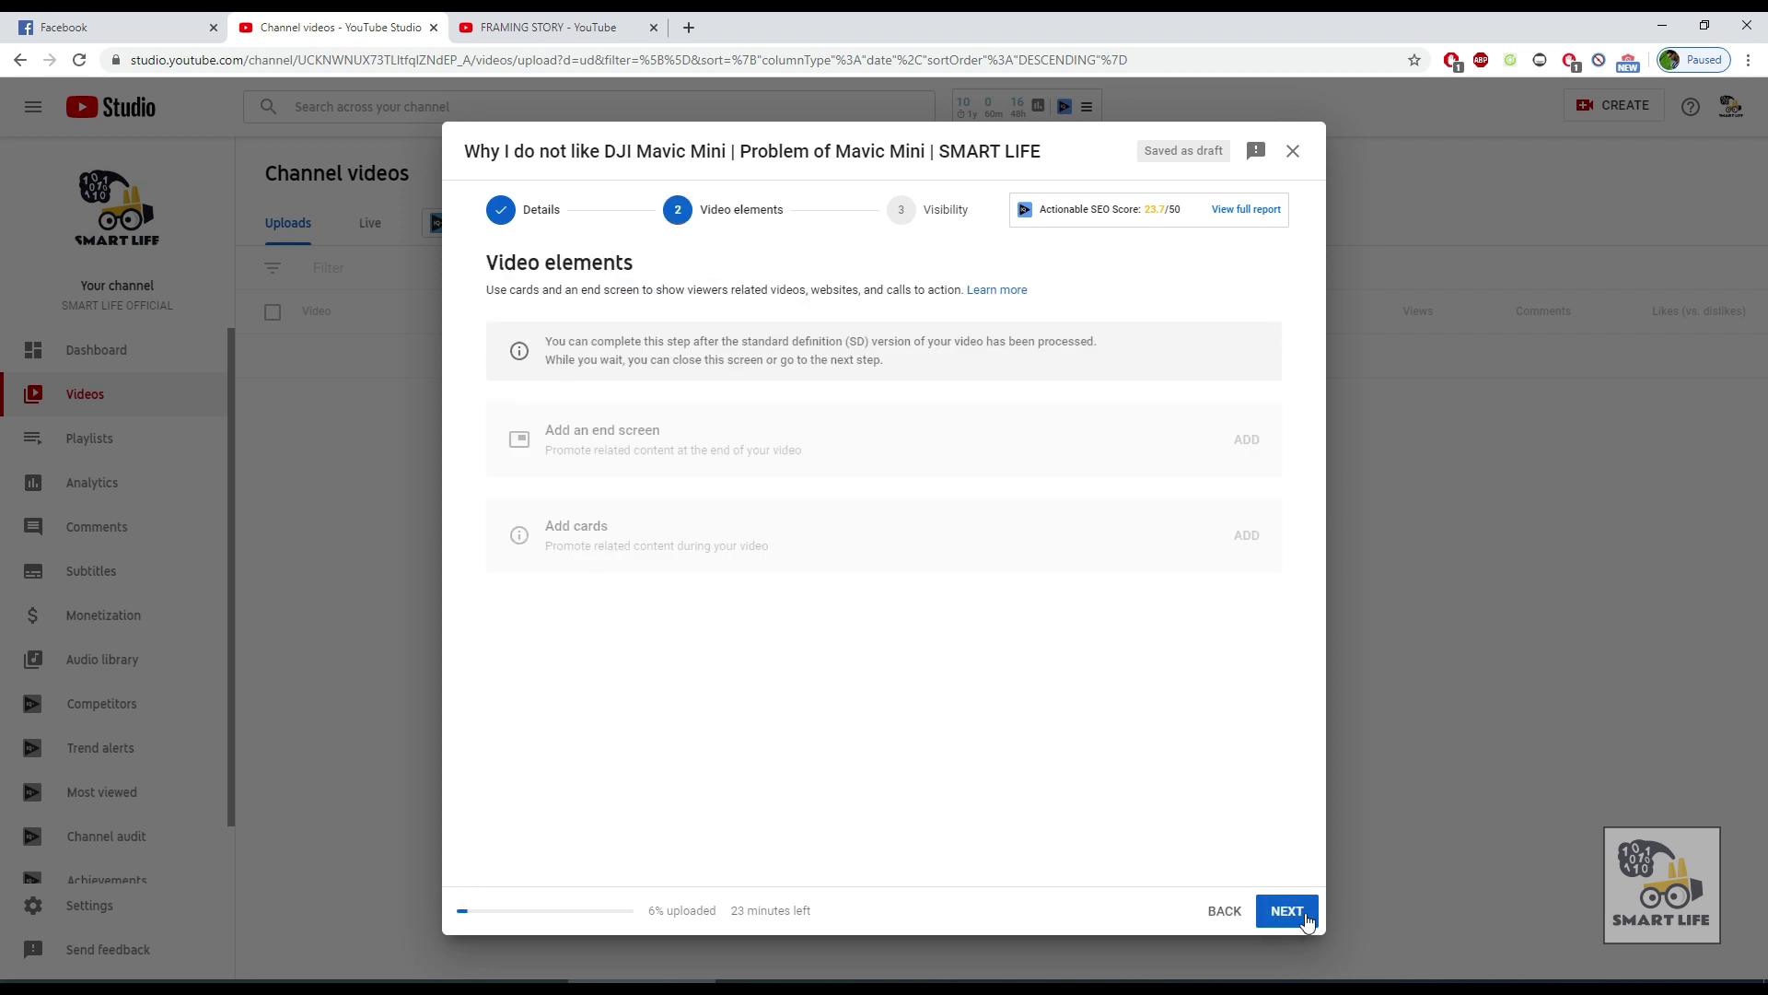
pyautogui.click(1287, 912)
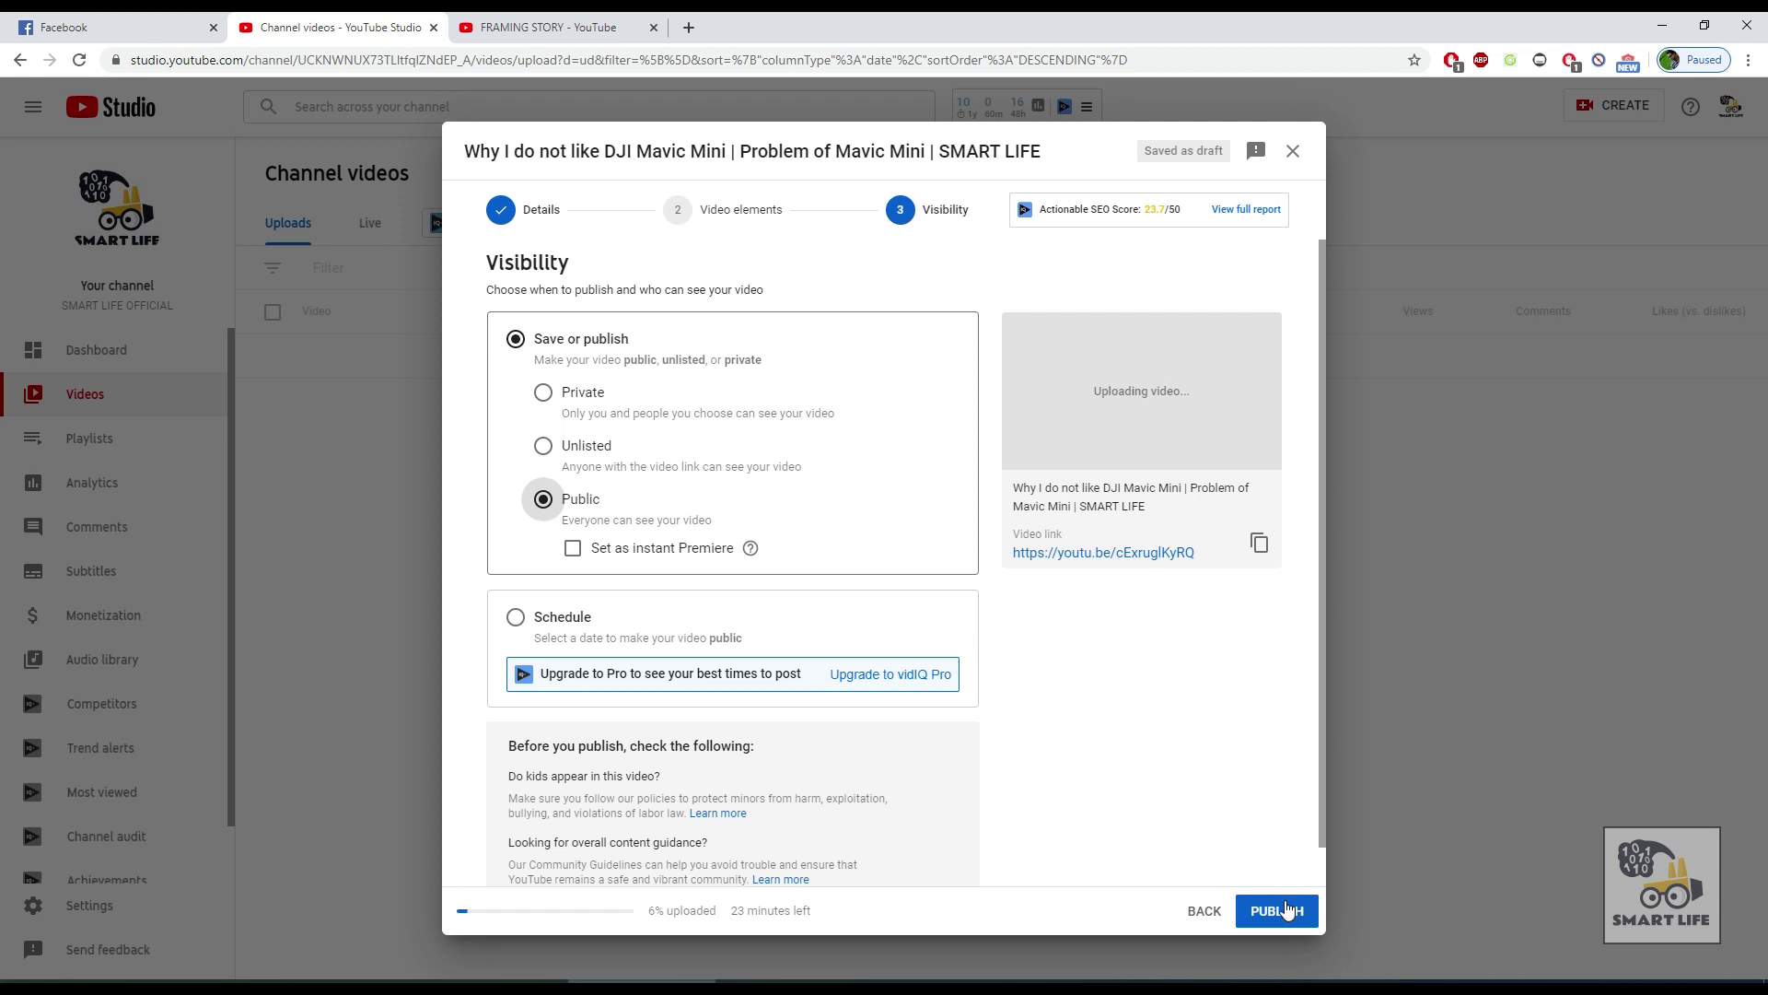
pyautogui.scroll(-1, 1314, 773)
pyautogui.scroll(1, 1316, 769)
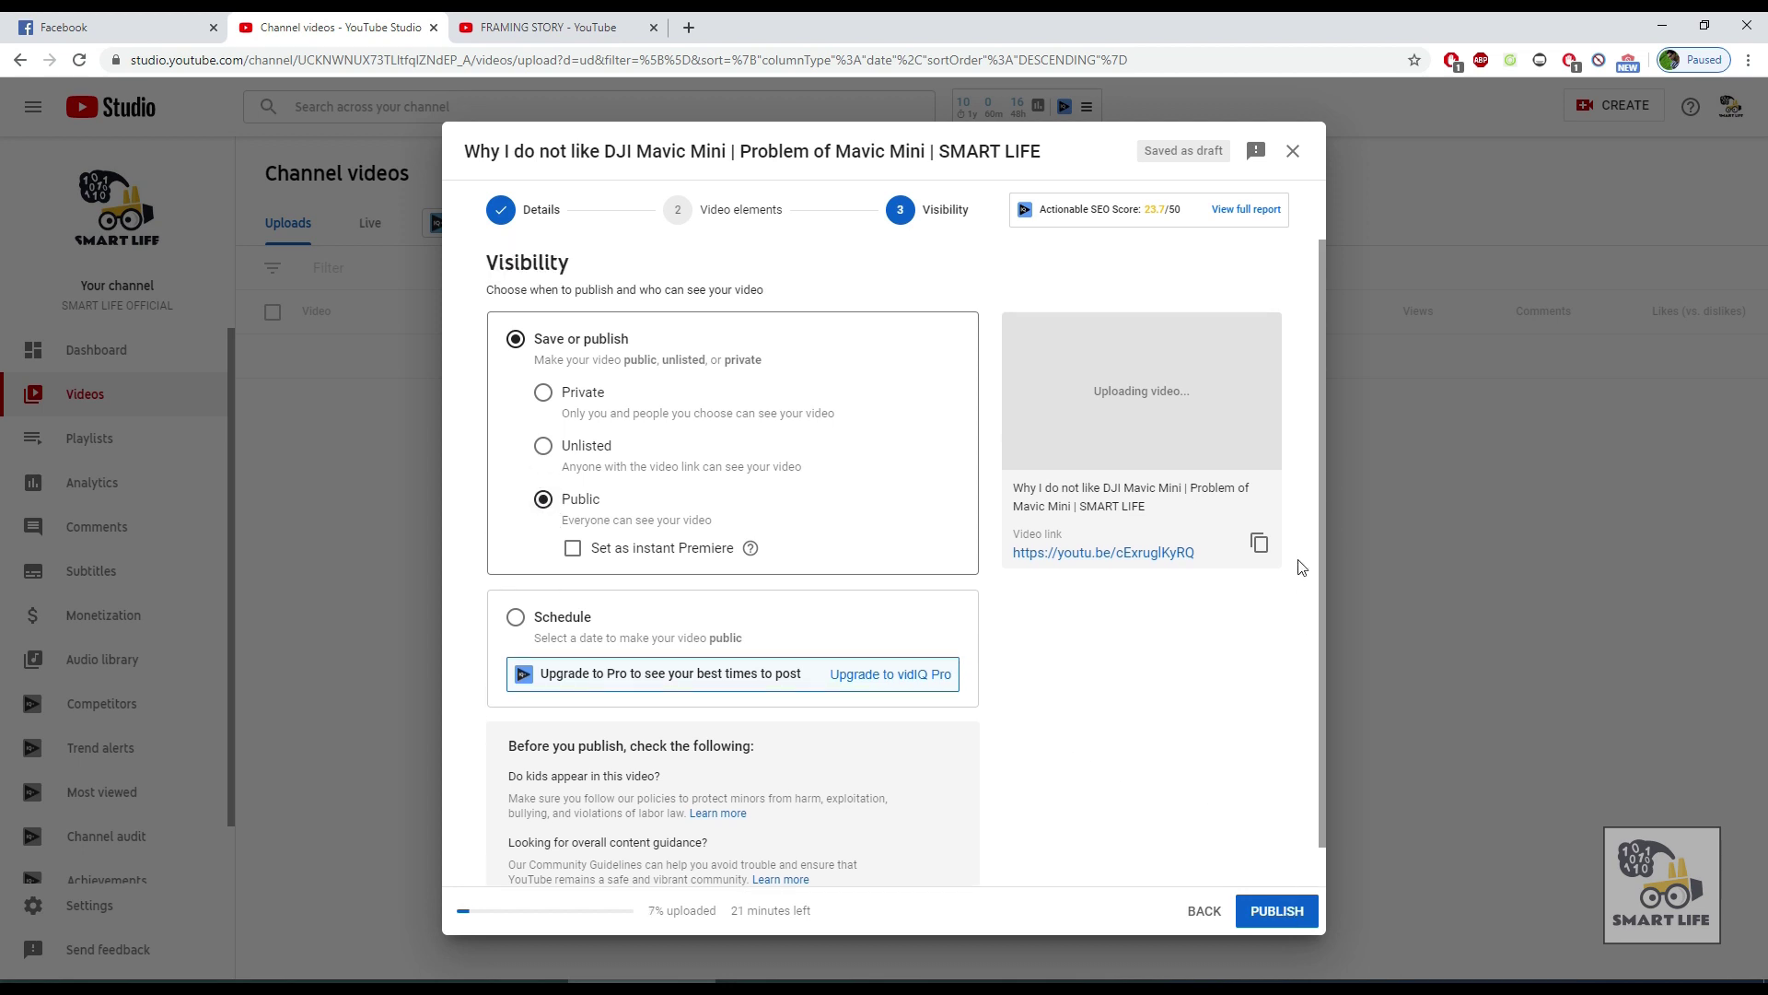
pyautogui.click(1277, 911)
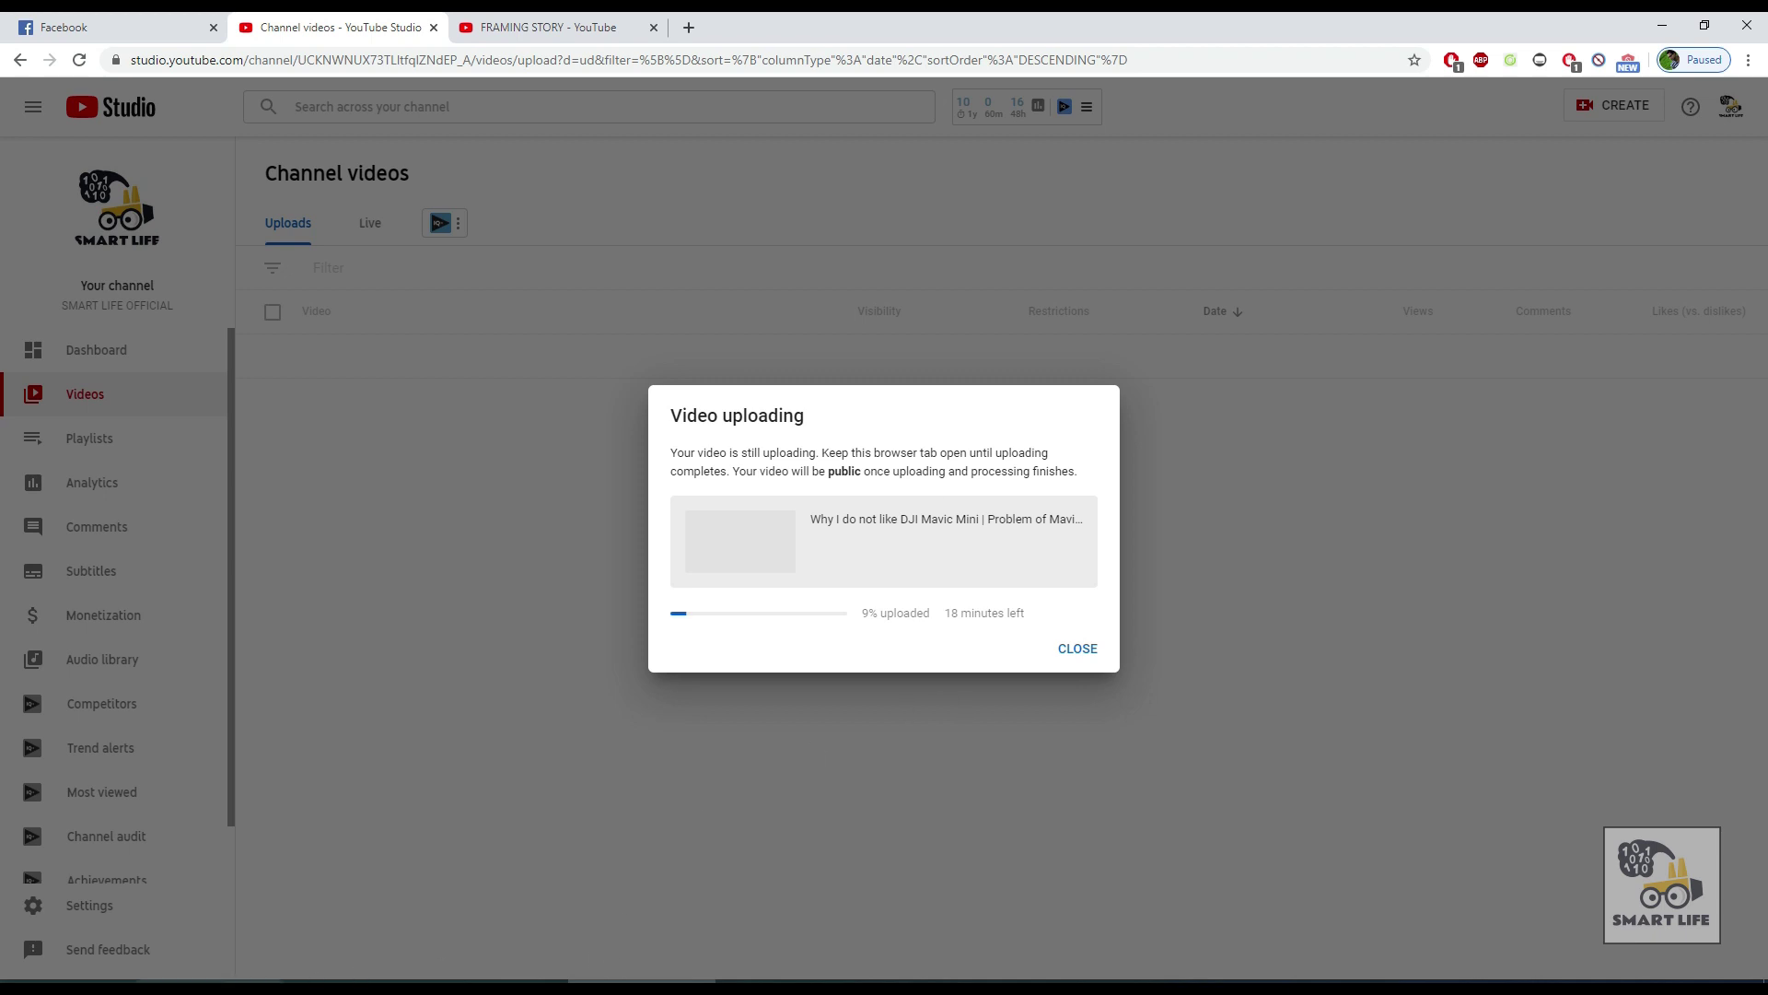
# Review the 4.76 GB MP4 source file's properties in the maximized SMART LIFE folder
pyautogui.click(207, 984)
pyautogui.doubleClick(1616, 406)
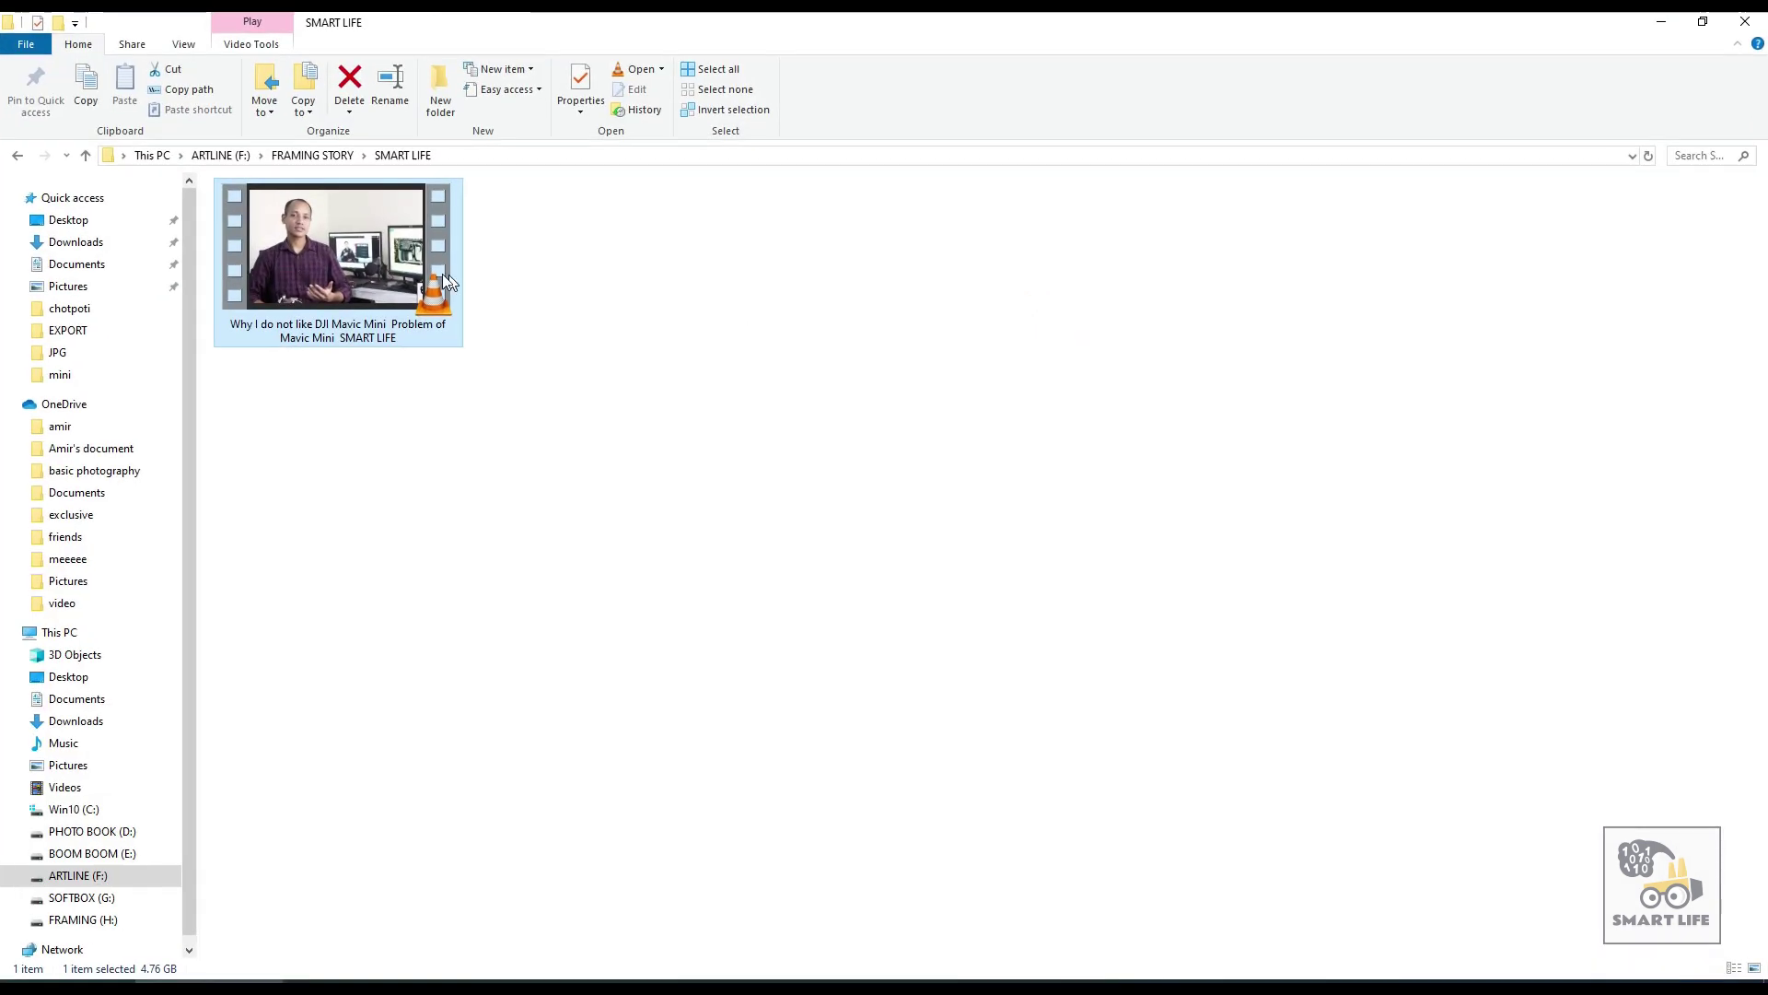
pyautogui.rightClick(441, 274)
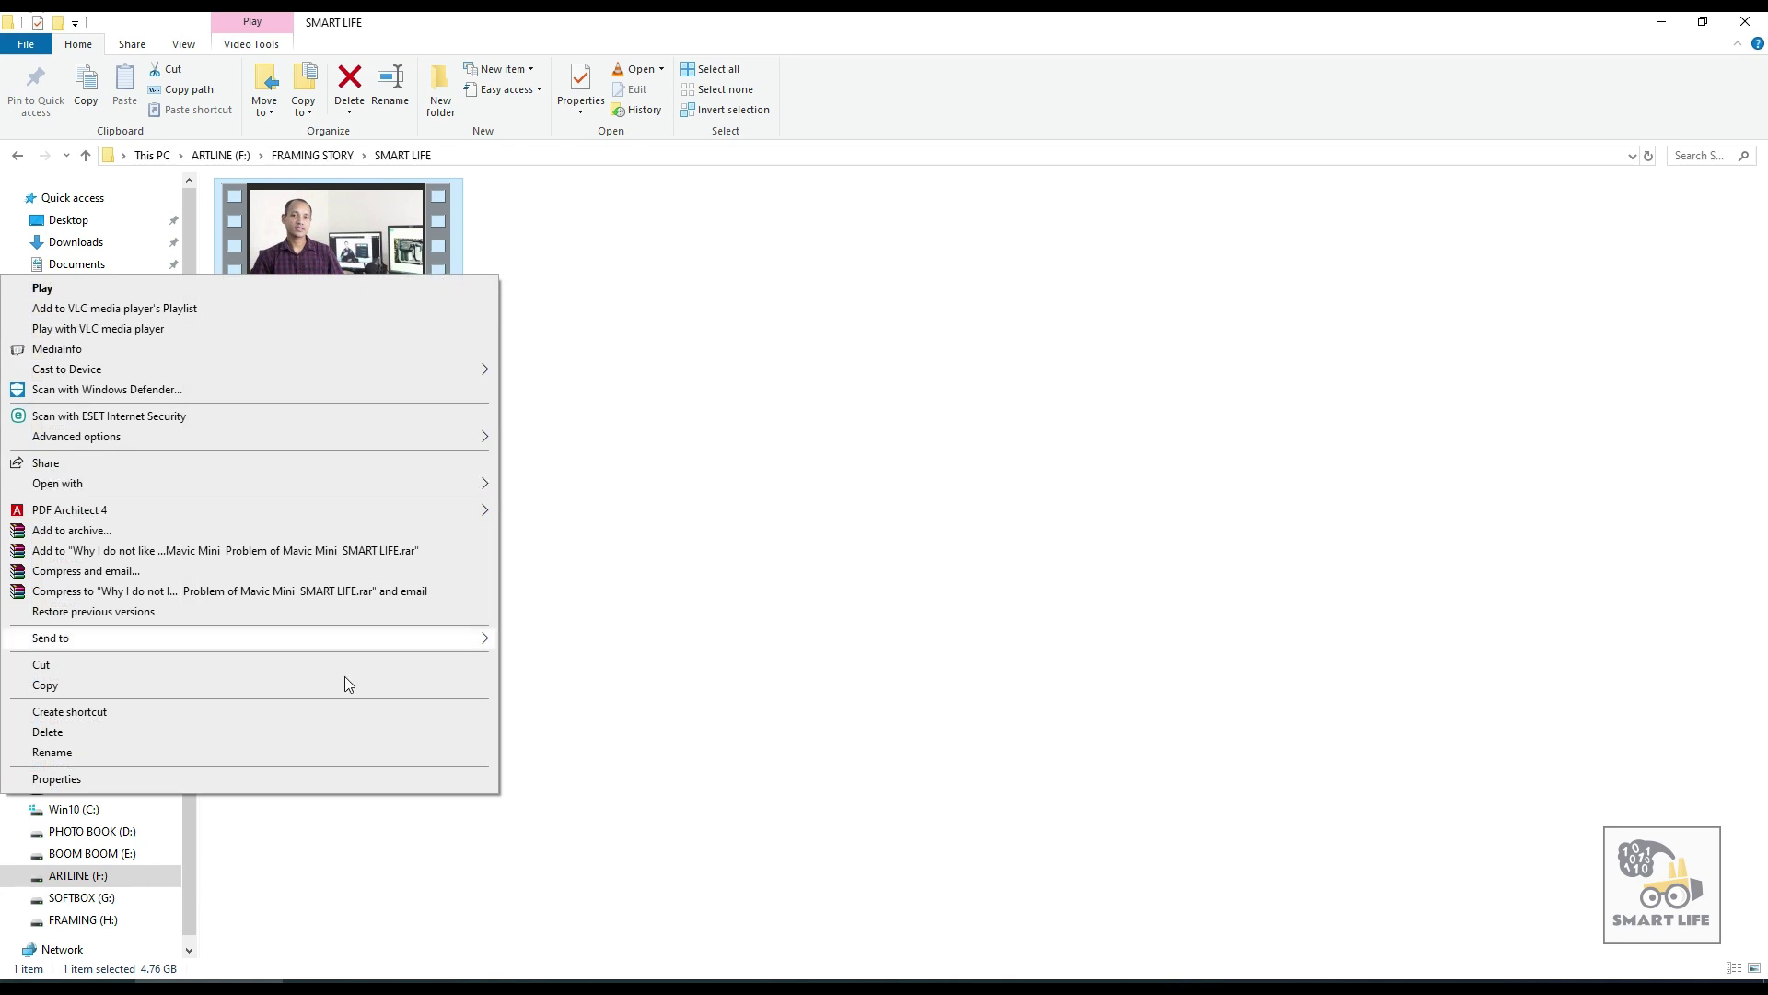
pyautogui.click(332, 780)
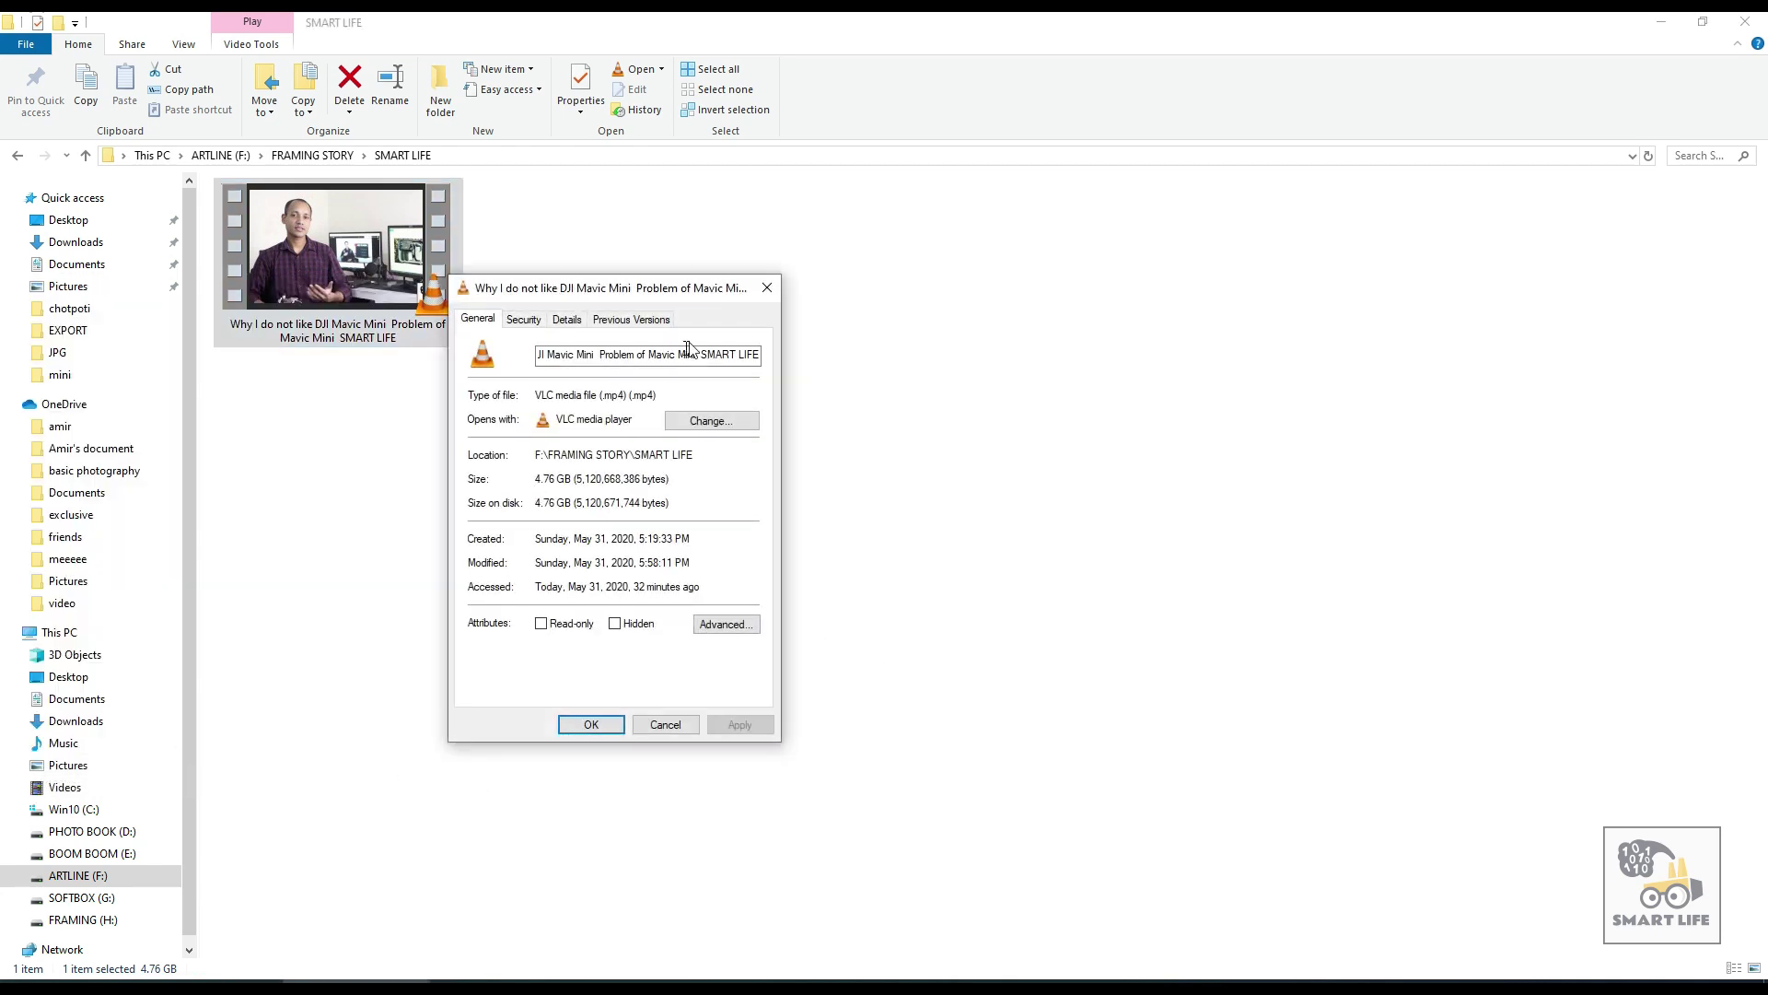
pyautogui.click(767, 288)
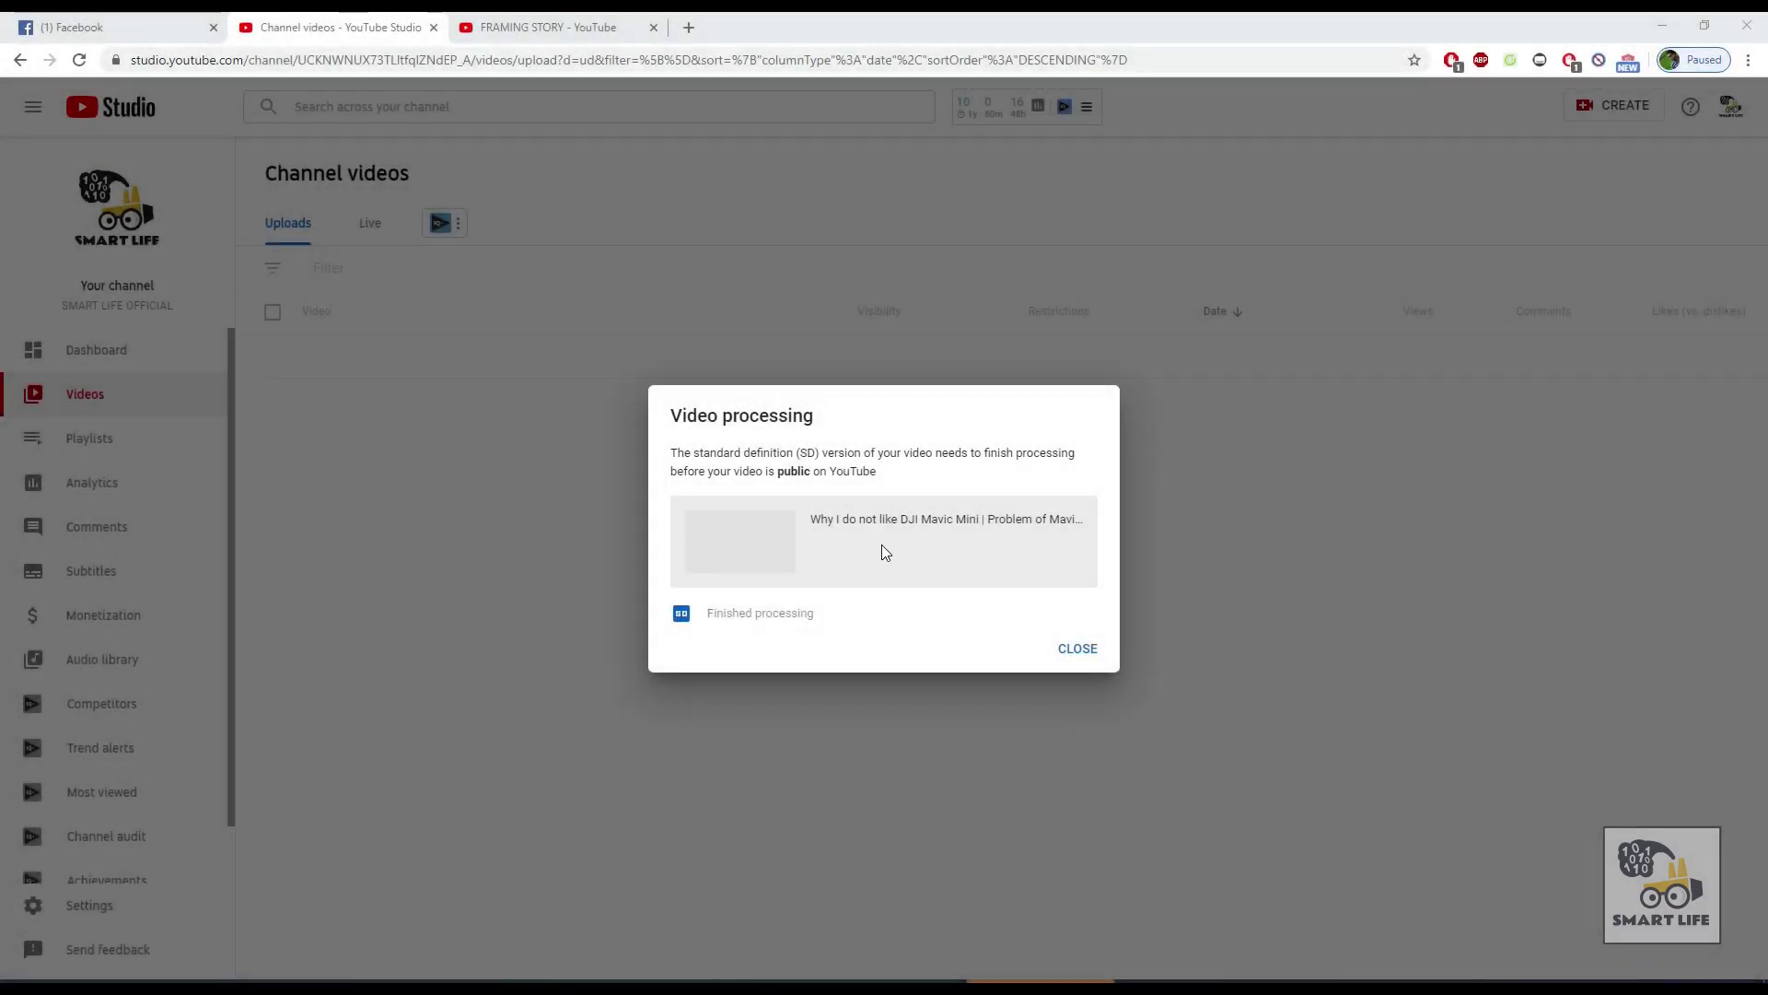
# Dismiss the processing notice and check the player quality, which offers only Auto 360p
pyautogui.click(1077, 648)
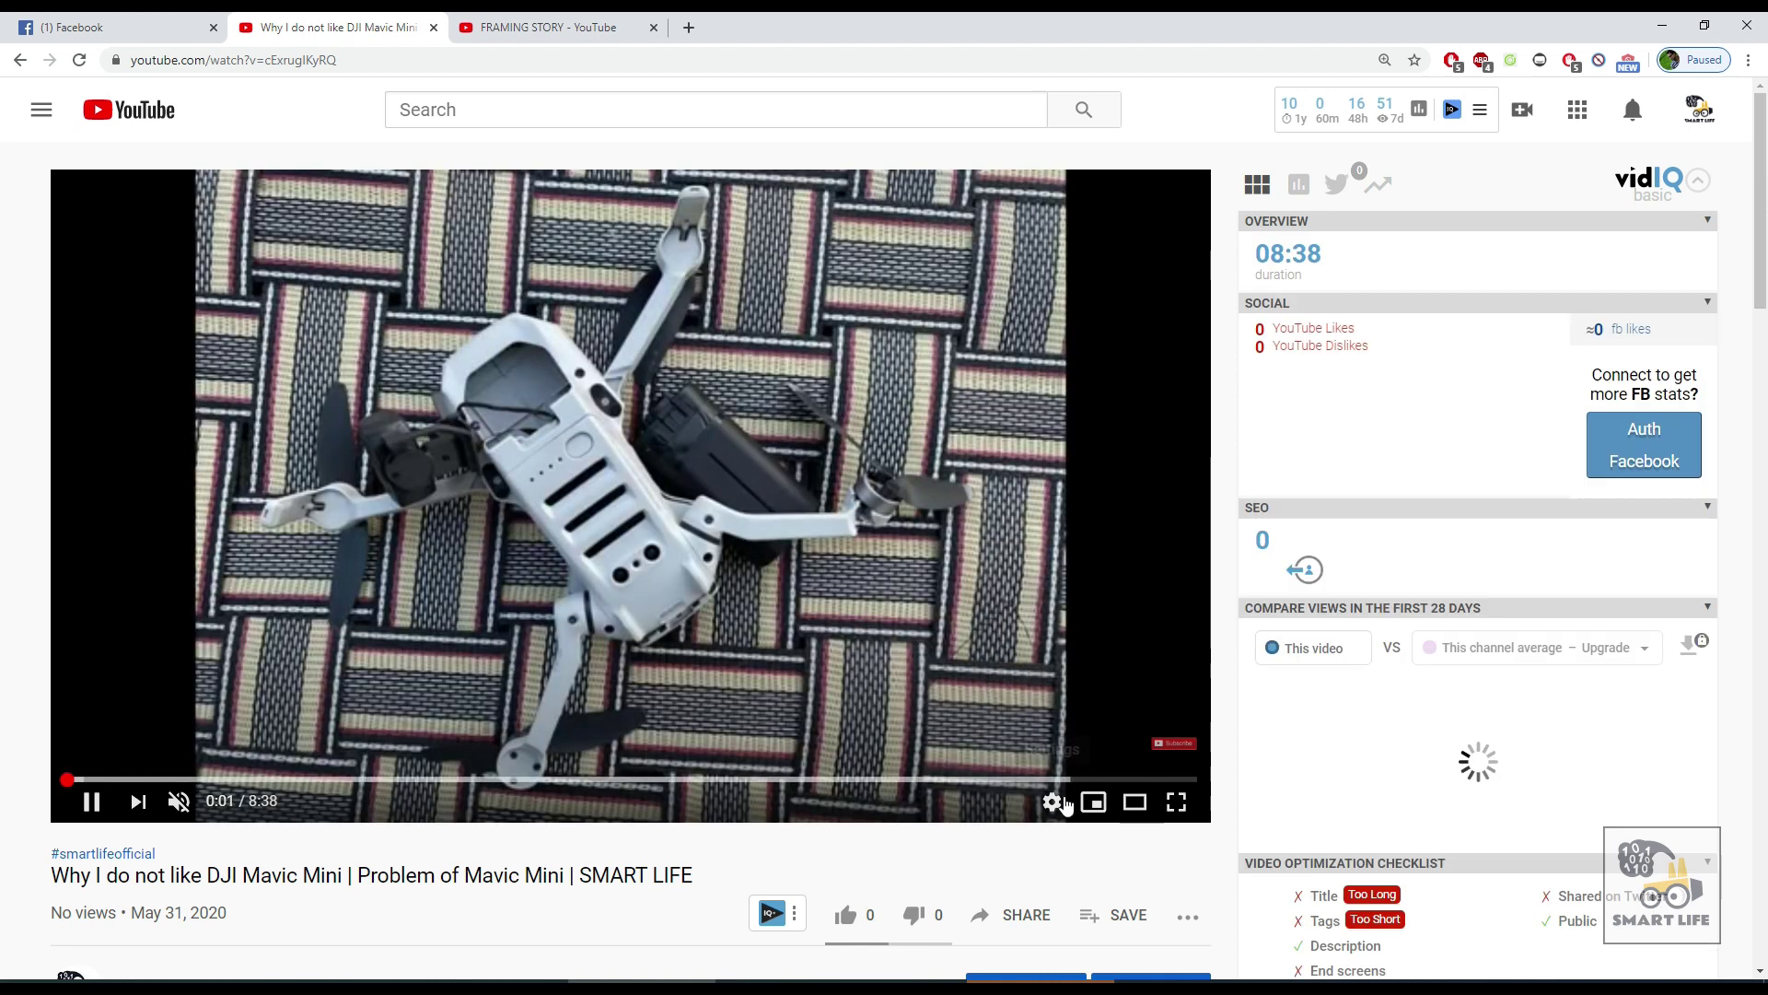
pyautogui.click(1053, 802)
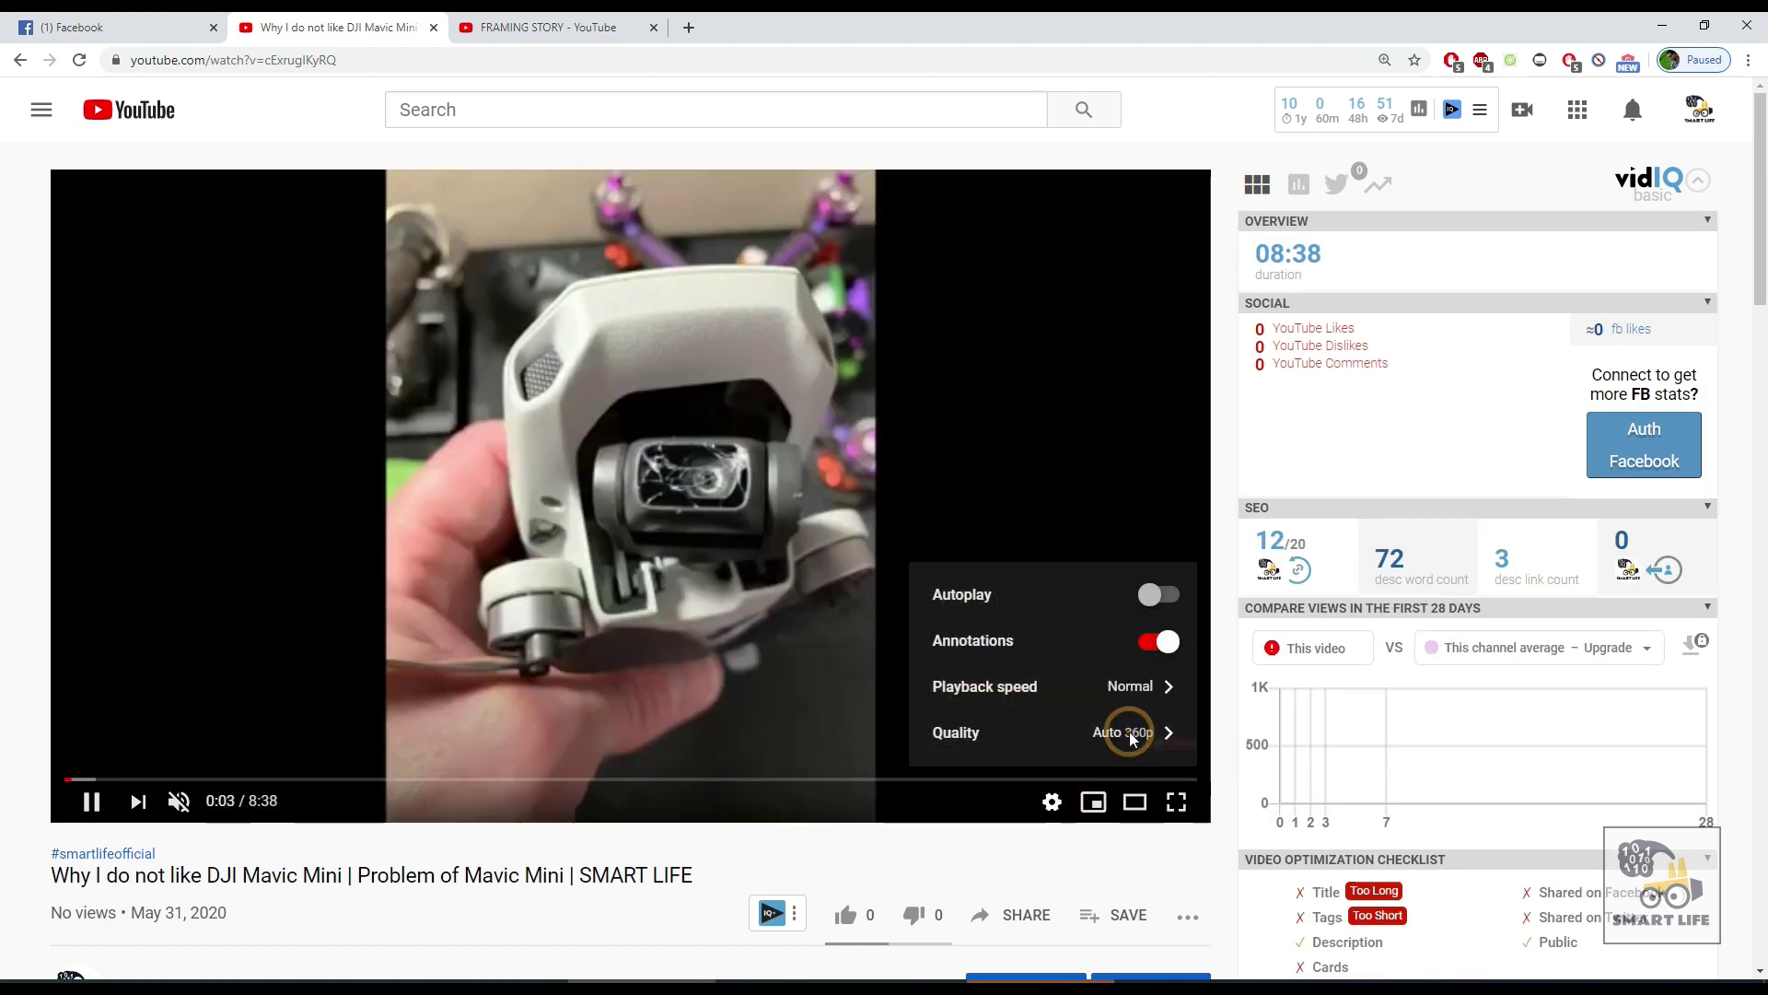
pyautogui.click(1130, 735)
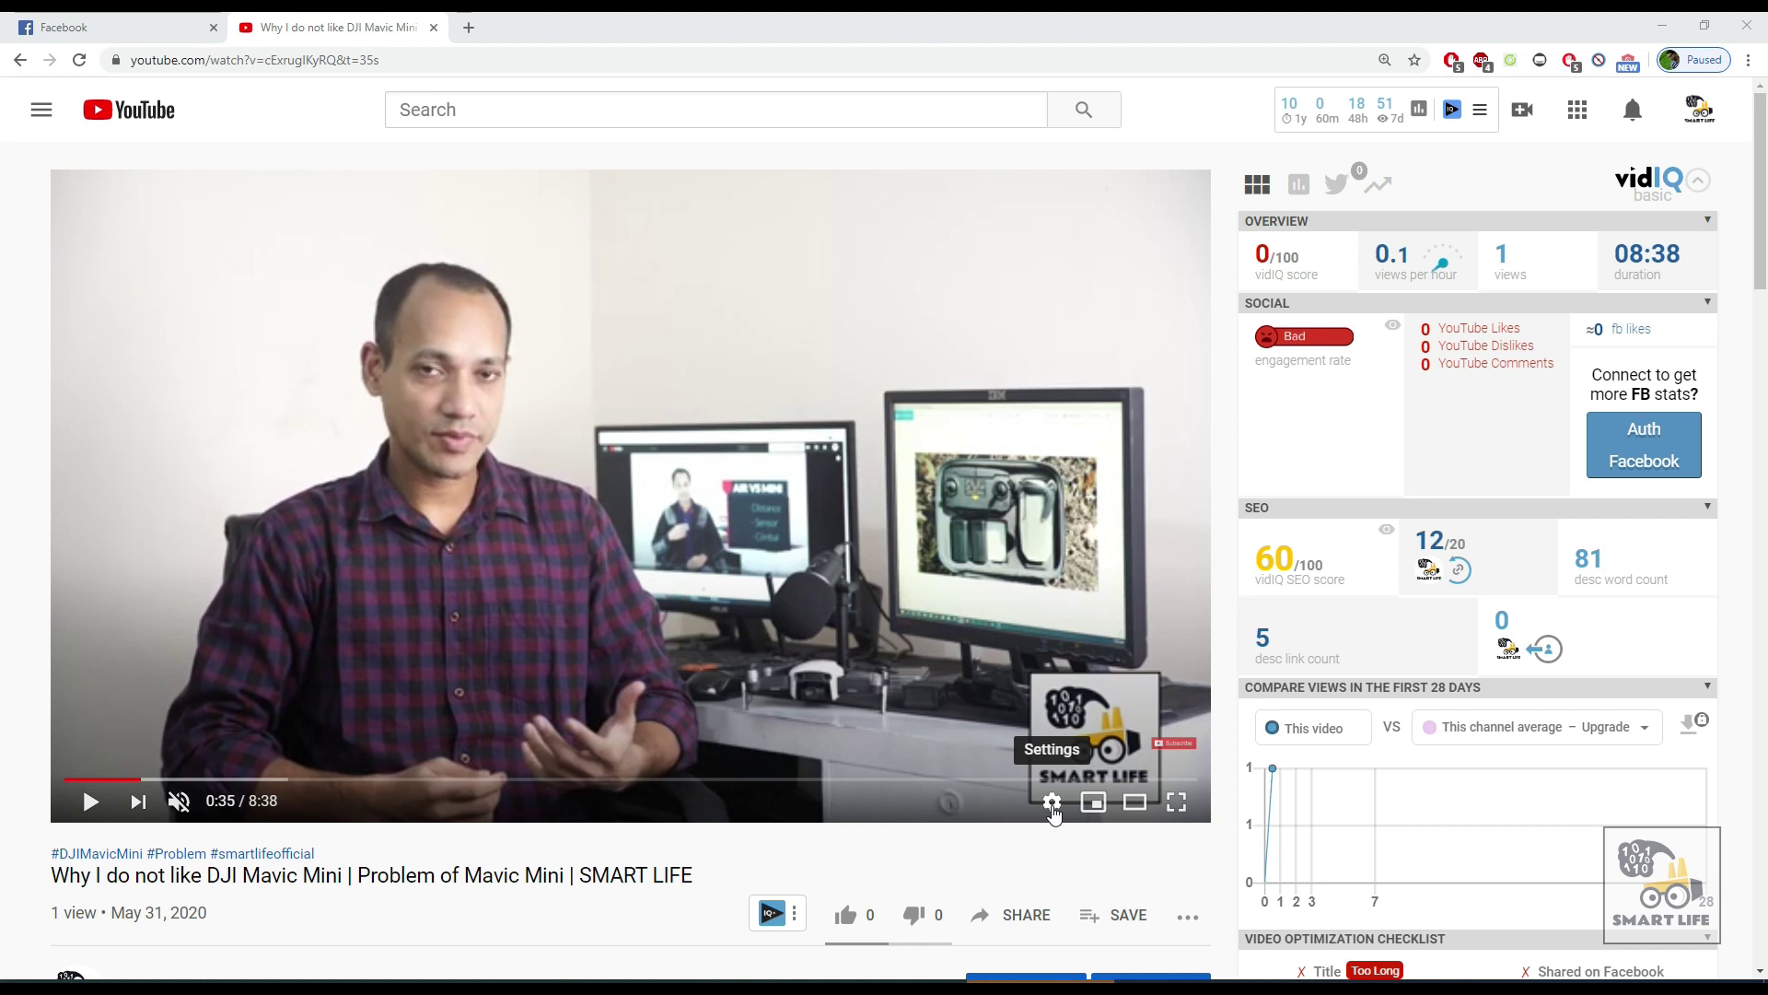
# Recheck the player's quality menu, which now offers resolutions up to 1080p
pyautogui.click(1053, 804)
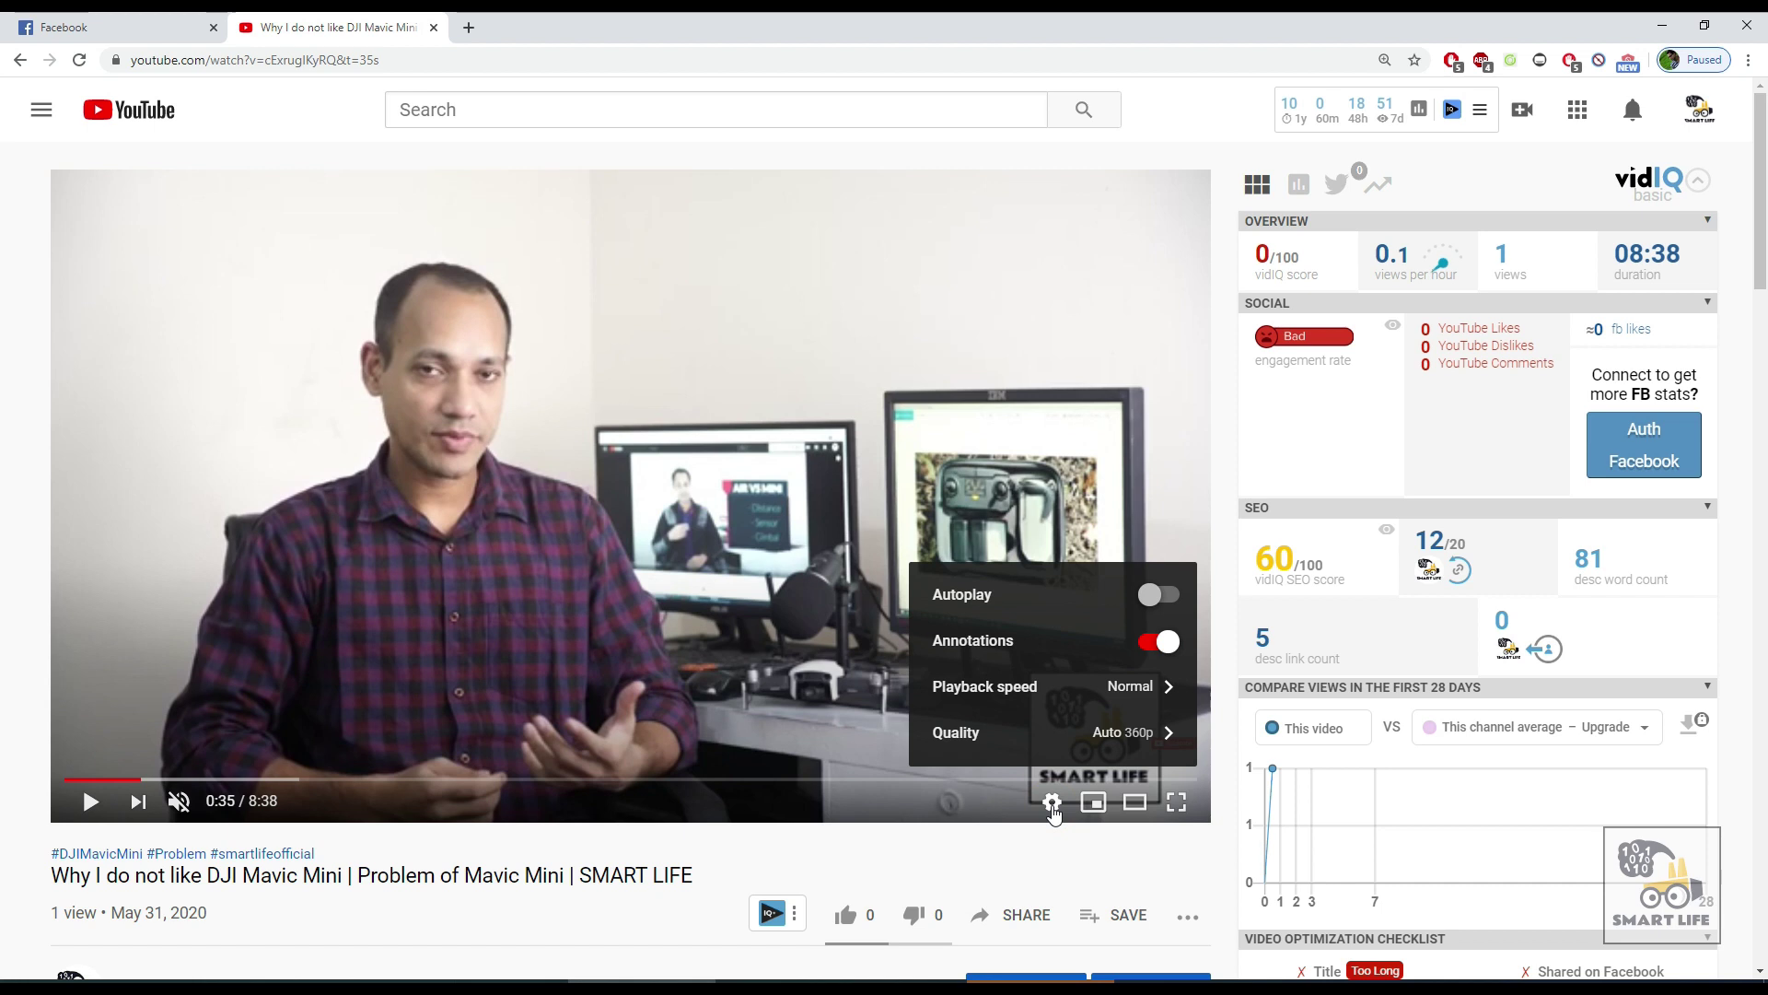
pyautogui.click(1099, 739)
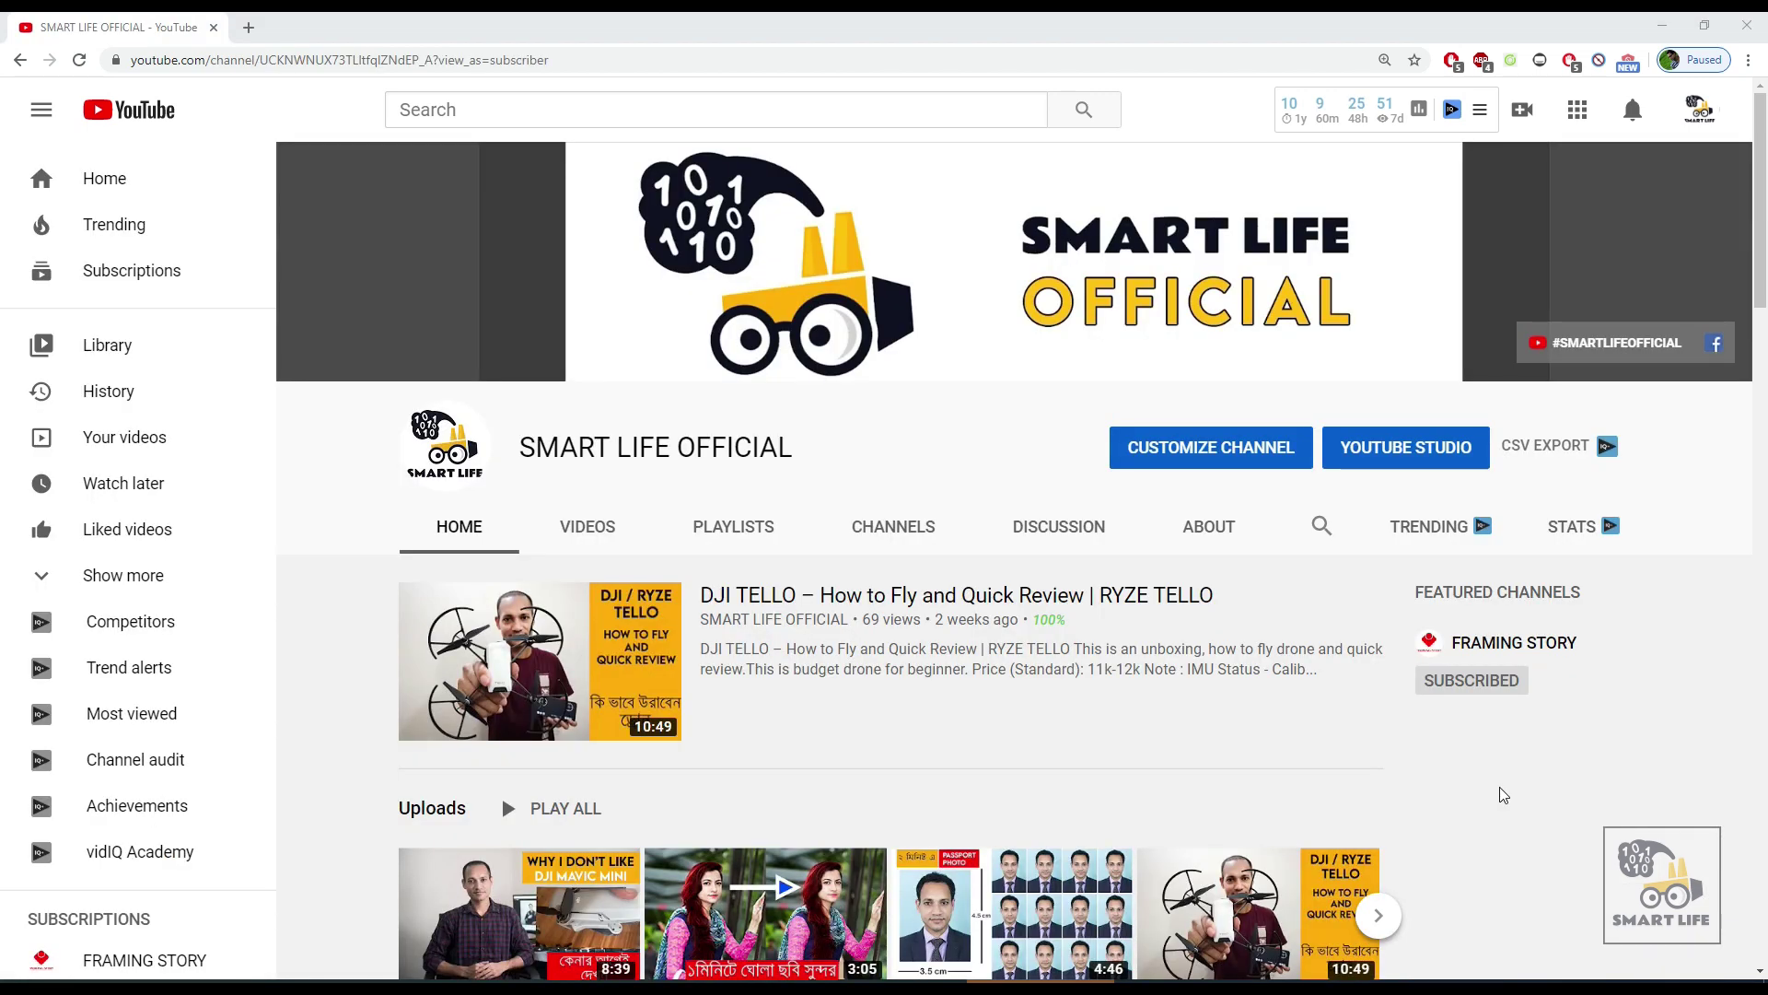
pyautogui.scroll(-5, 1506, 732)
pyautogui.scroll(1, 1493, 705)
pyautogui.scroll(4, 1484, 695)
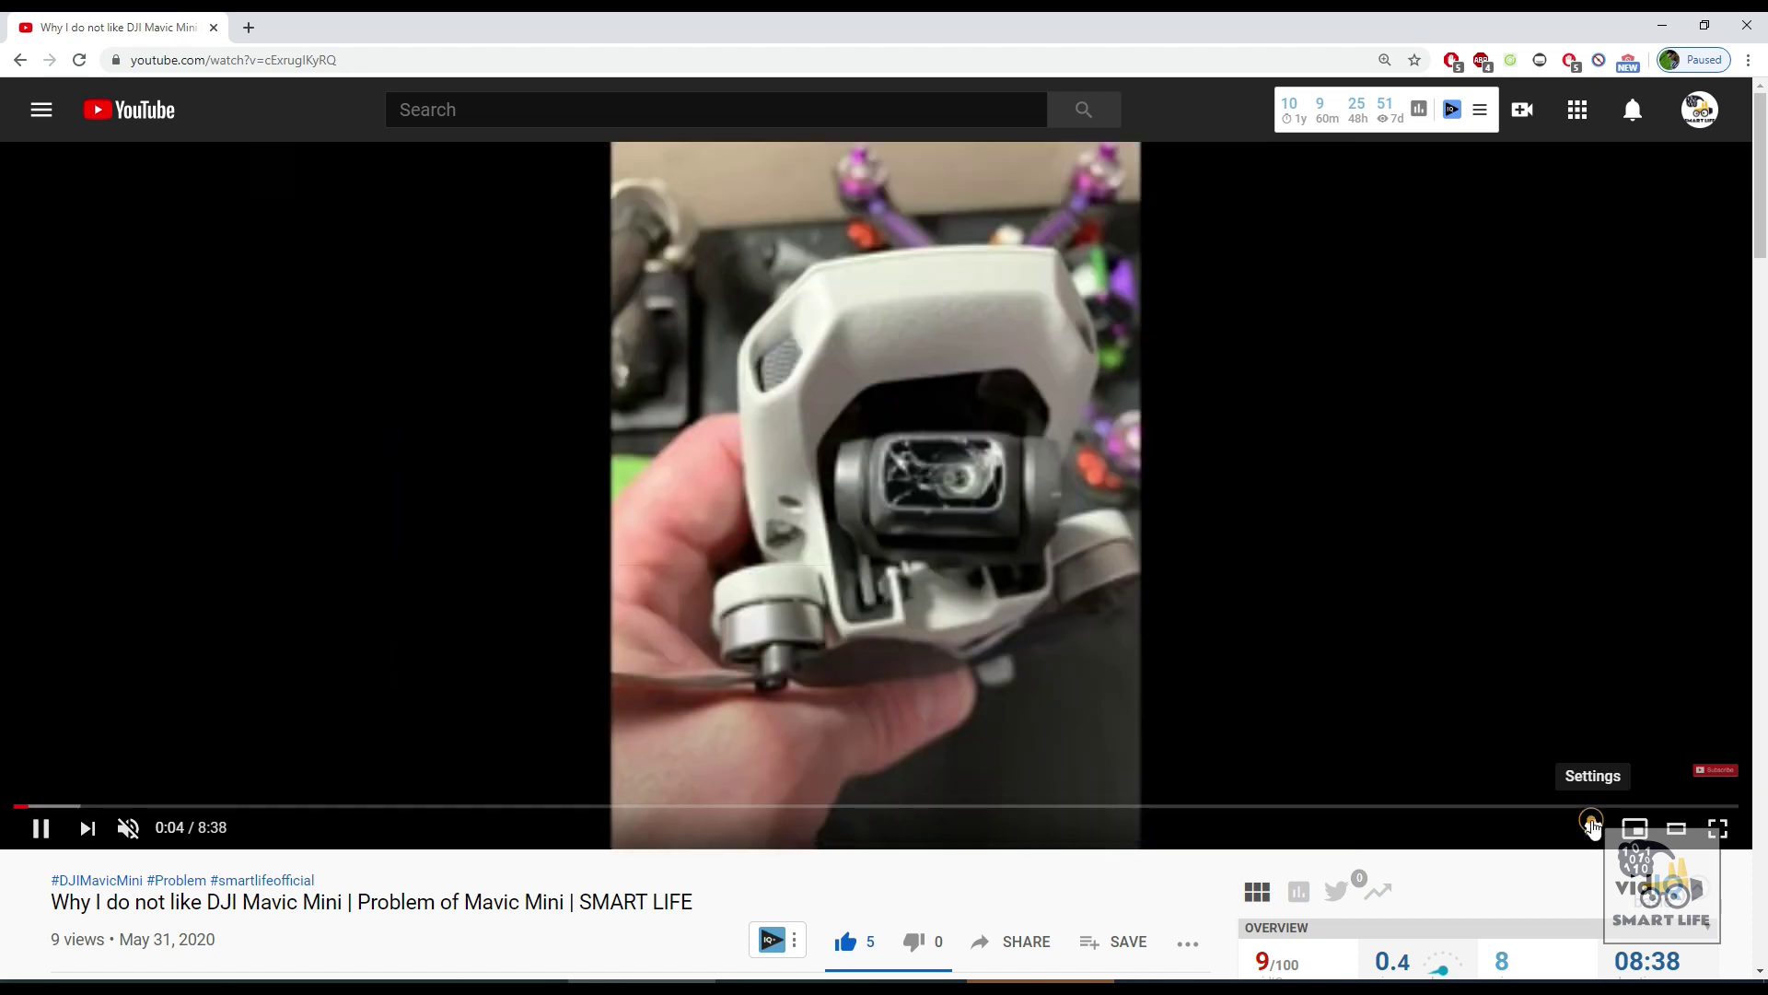
# Open the player's quality list, which now includes 2160p 4K and 1440p
pyautogui.click(1591, 827)
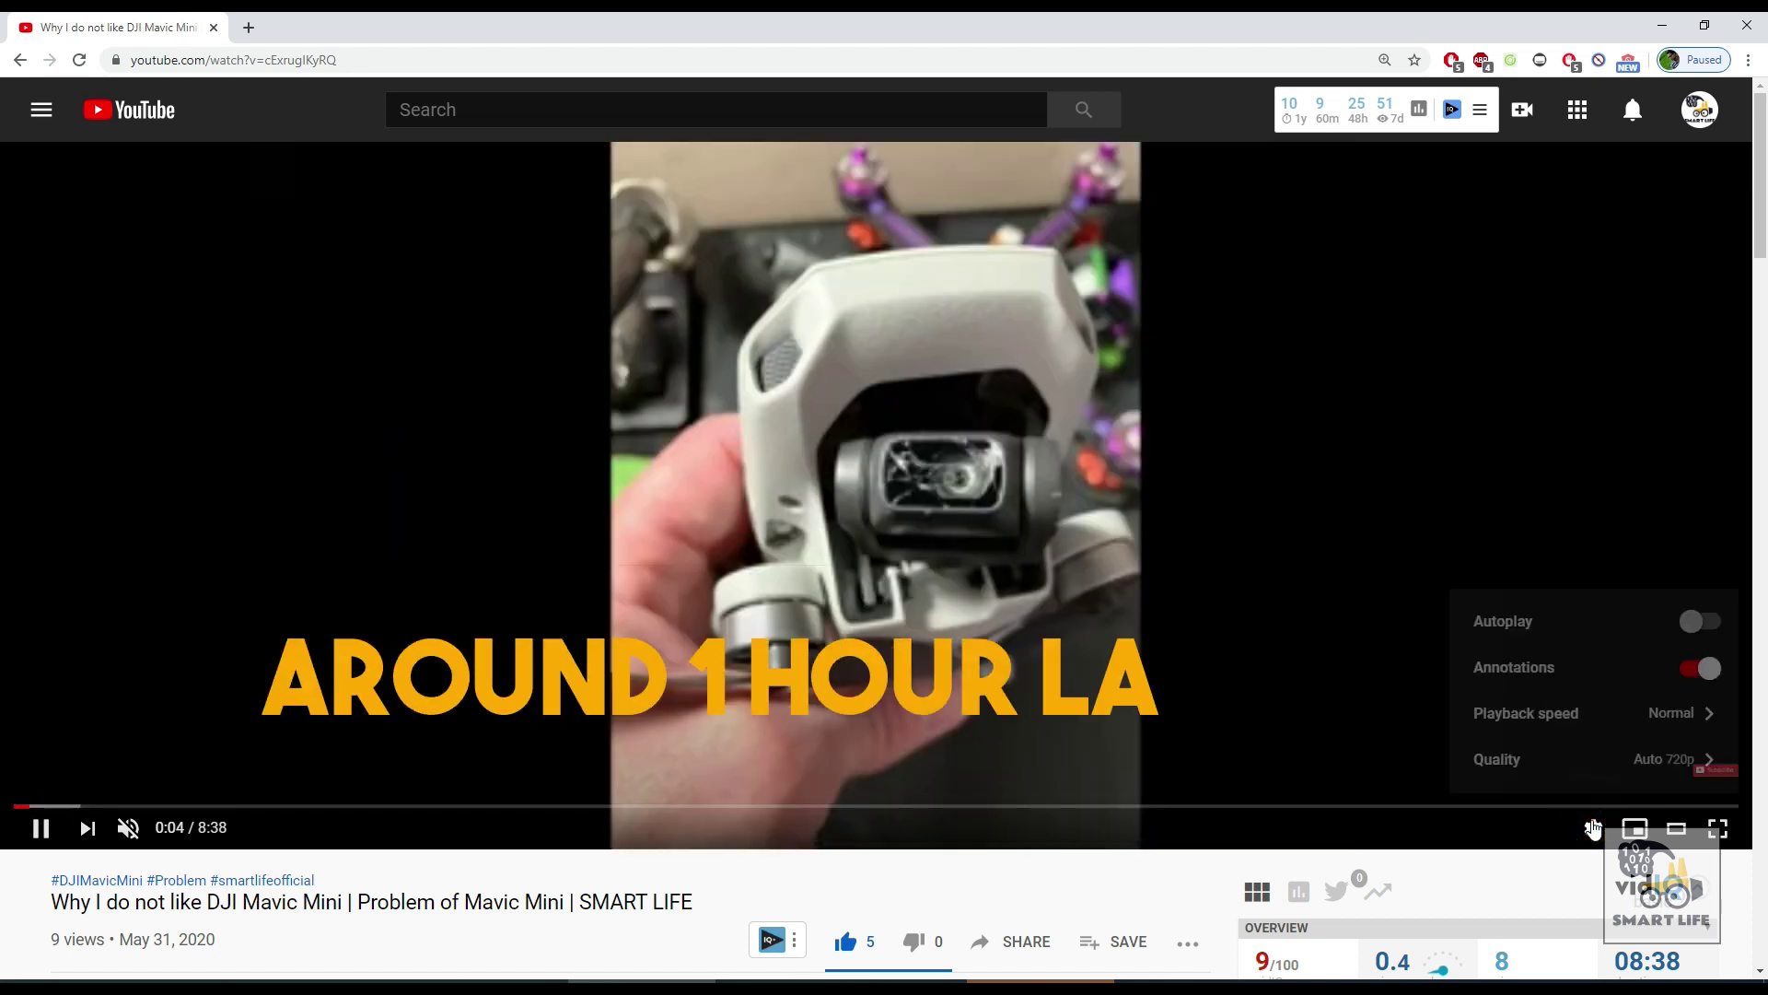
pyautogui.click(1604, 760)
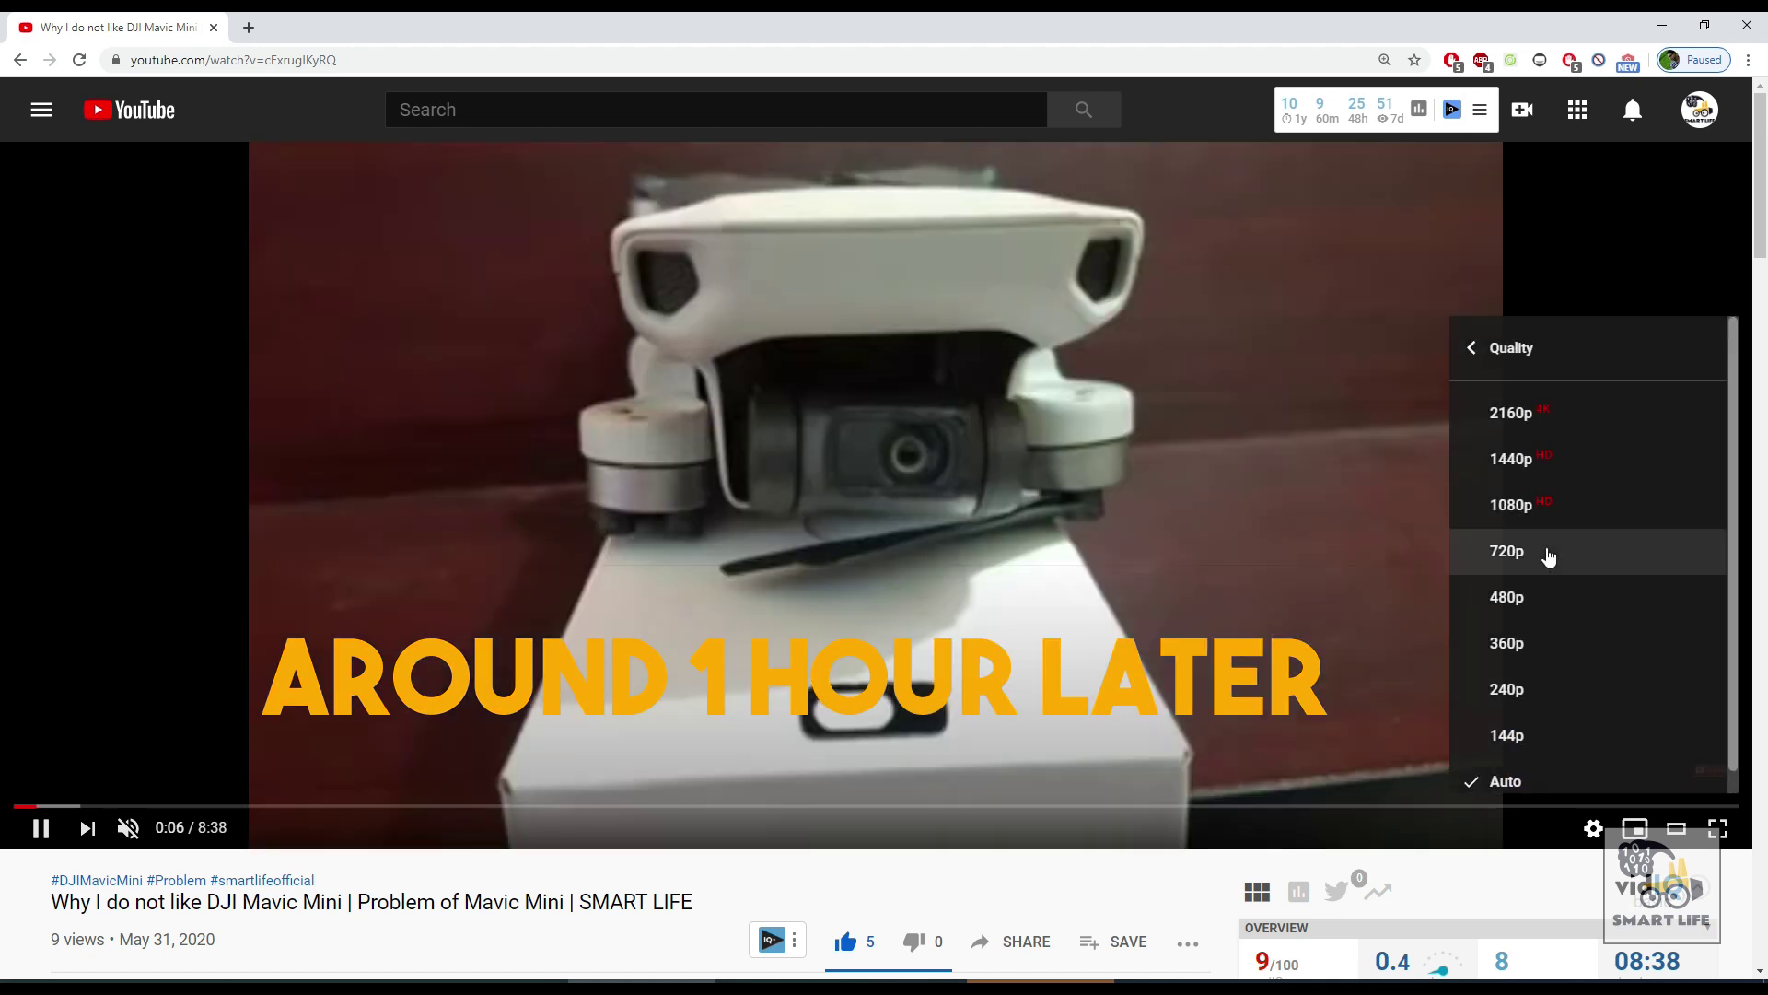